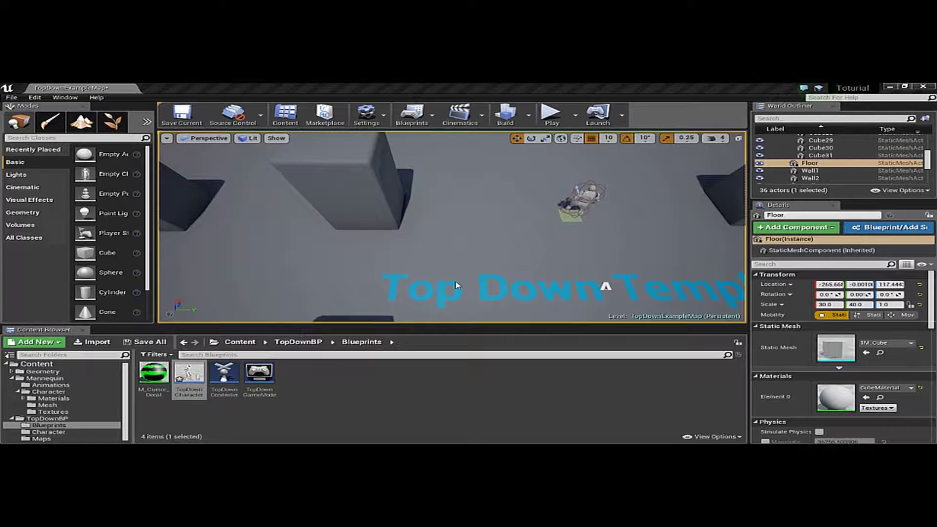
Browse to Content > TopDownBP > Blueprints and open the TopDownCharacter blueprint.
left_click(36, 364)
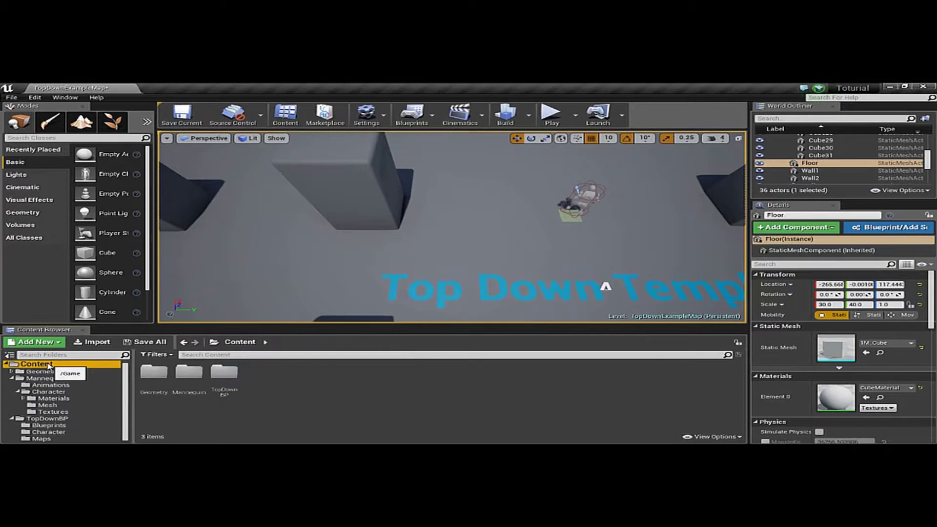
double_click(228, 391)
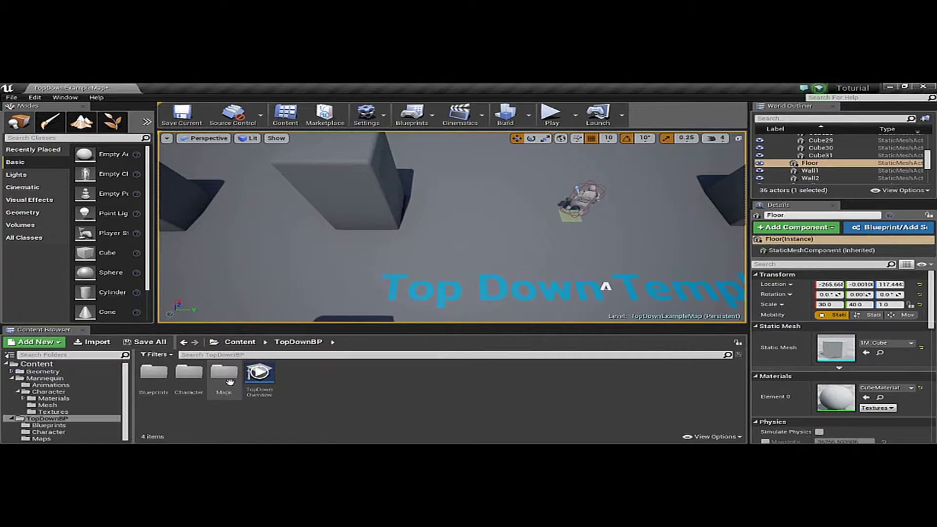
left_click(162, 378)
double_click(162, 378)
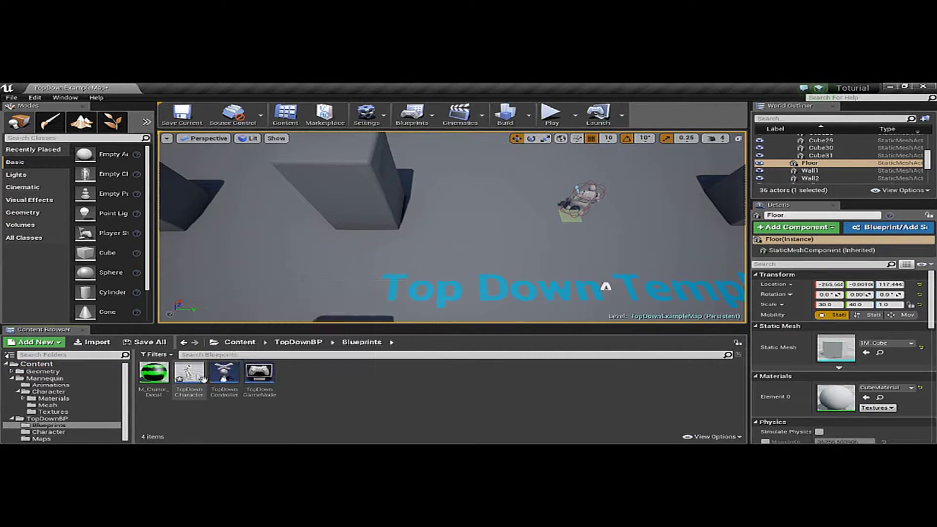
double_click(200, 381)
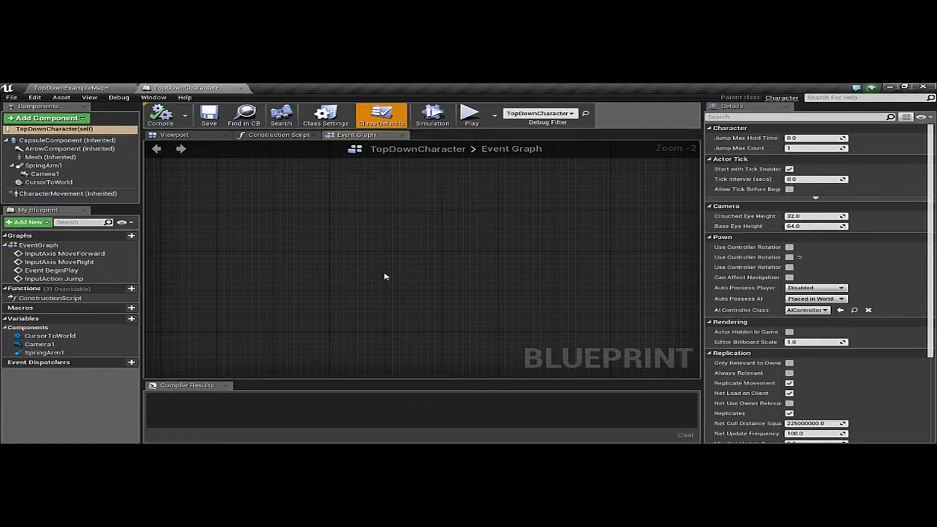
Zoom into the Event Graph and select SpringArm1 to view its Target Arm Length (800).
scroll("up", 3)
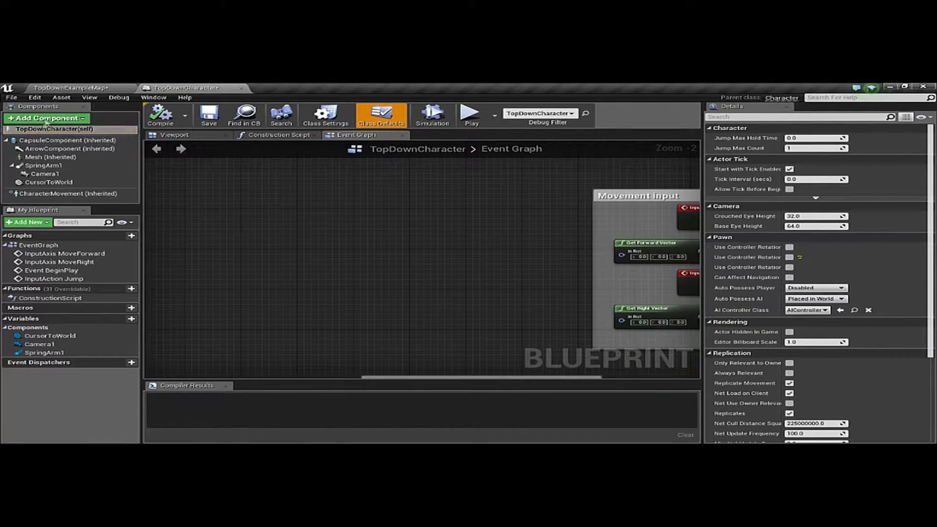
left_click(59, 166)
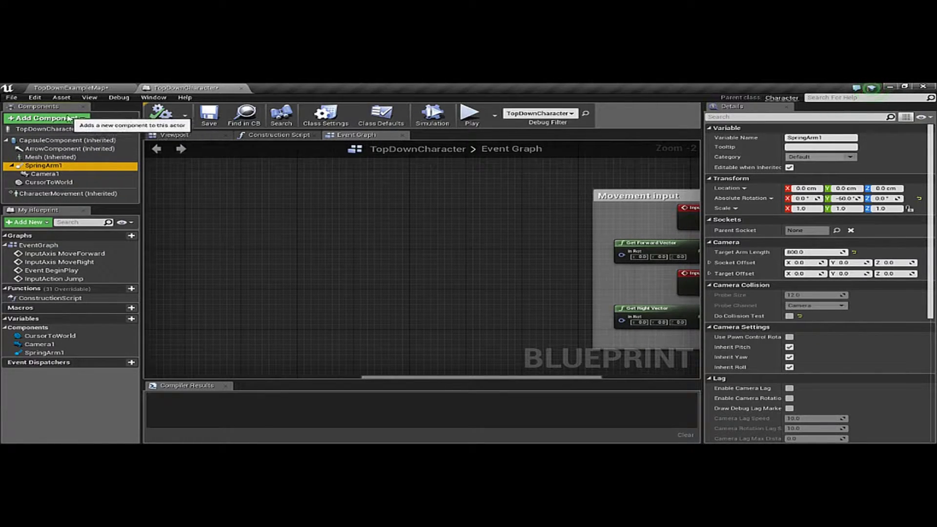
Add a new Spring Arm component to TopDownCharacter.
left_click(72, 121)
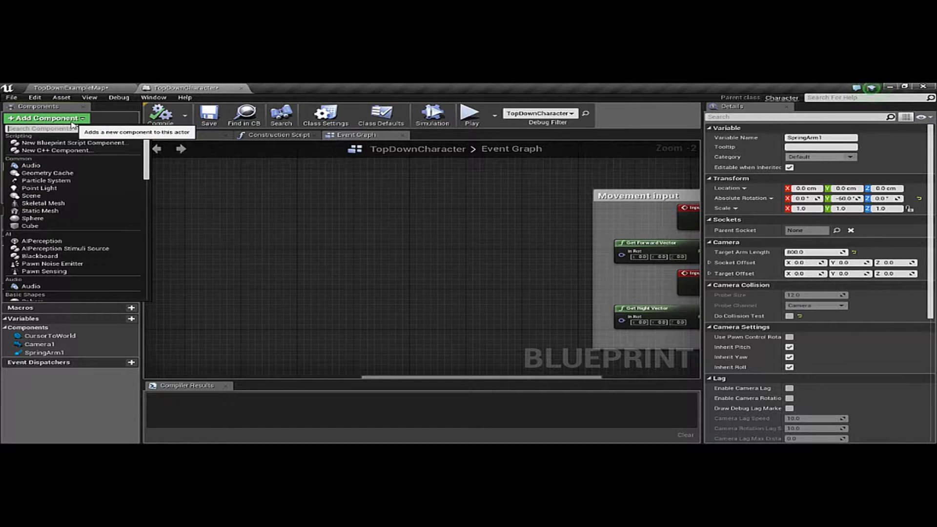
type("Sp")
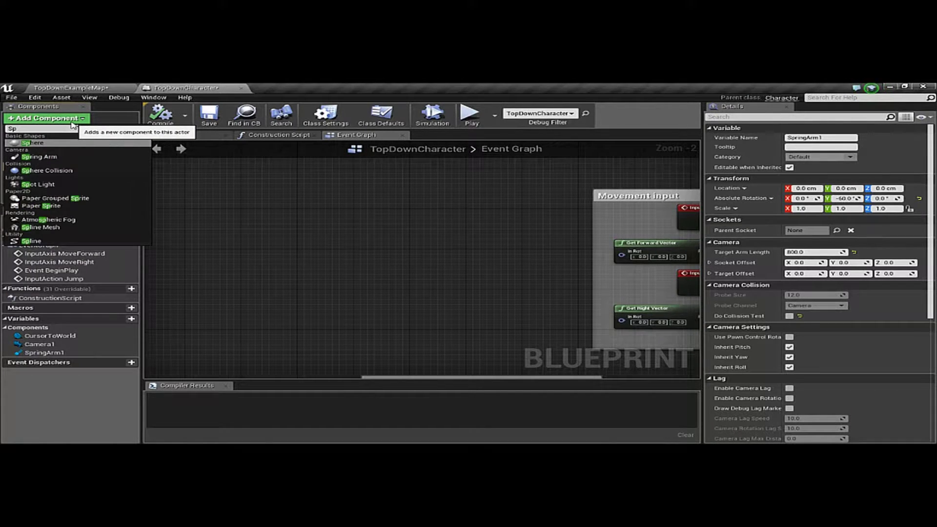
left_click(55, 157)
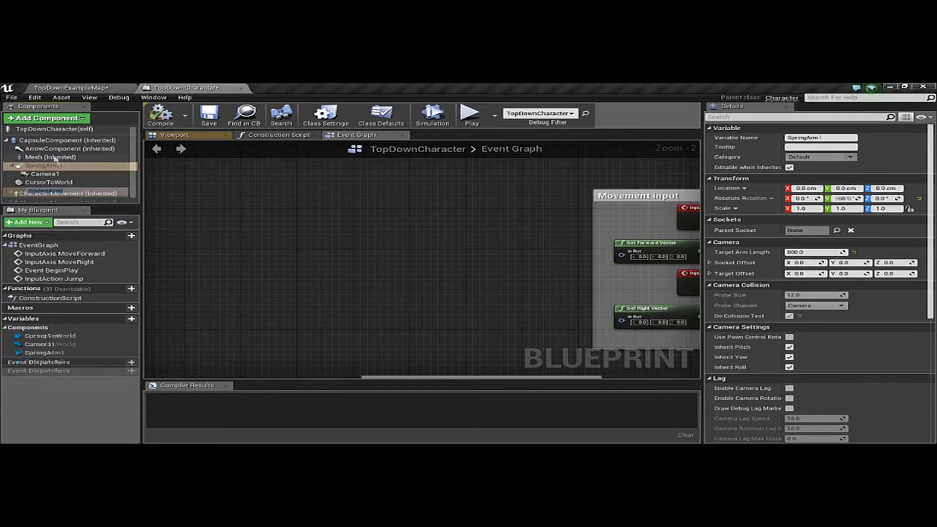
left_click(86, 190)
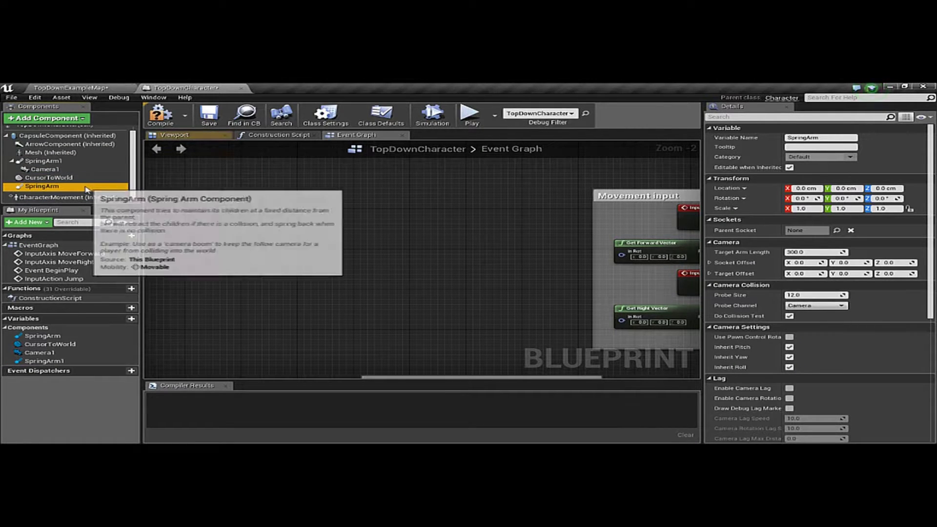
Add a Camera component and attach it beneath the new SpringArm.
left_click(73, 118)
type("Ca")
left_click(49, 144)
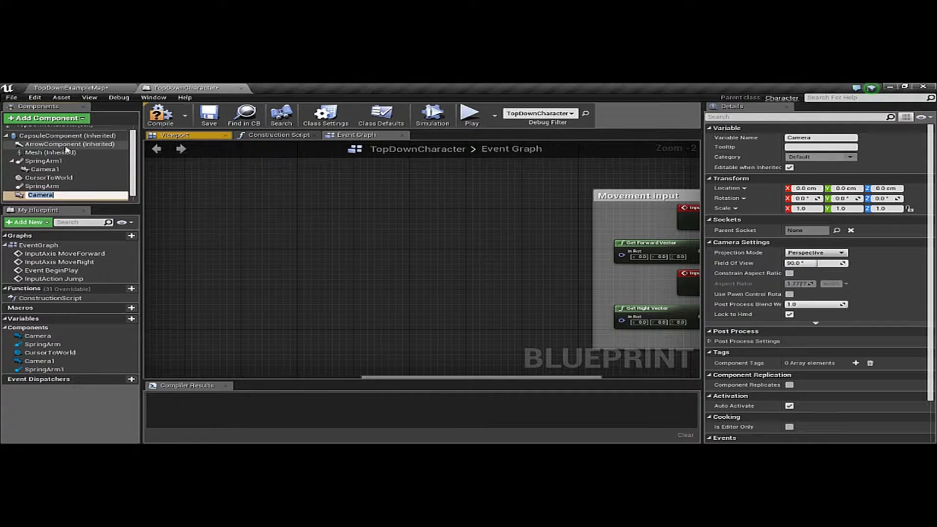
left_click(93, 187)
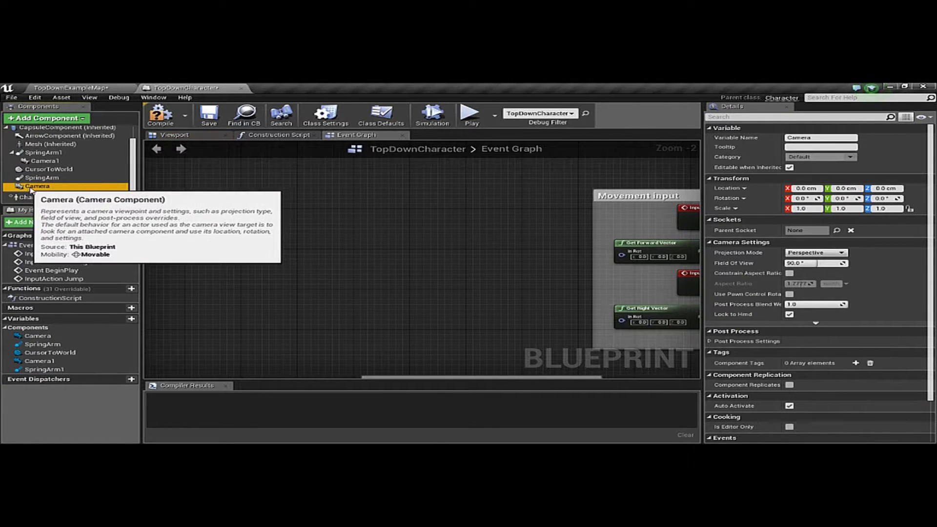
left_click_drag(22, 189, 54, 181)
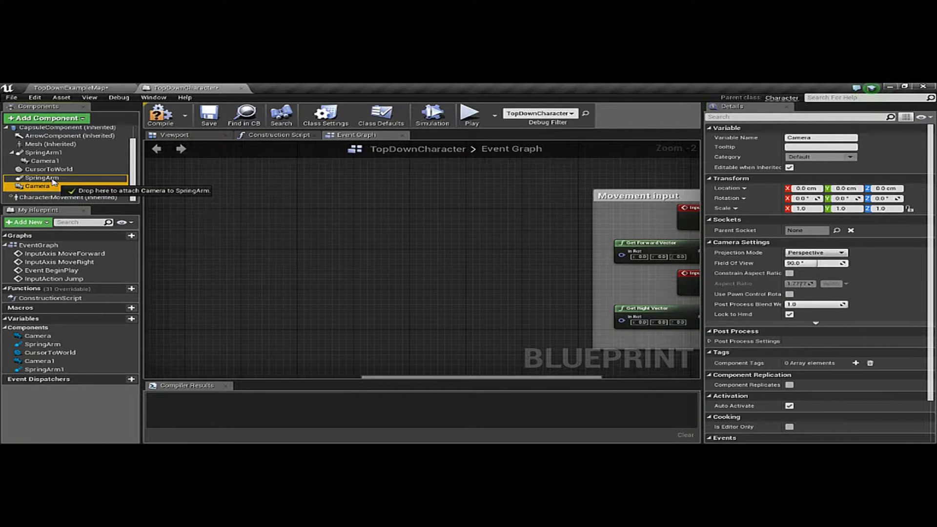
left_click_drag(54, 181, 53, 182)
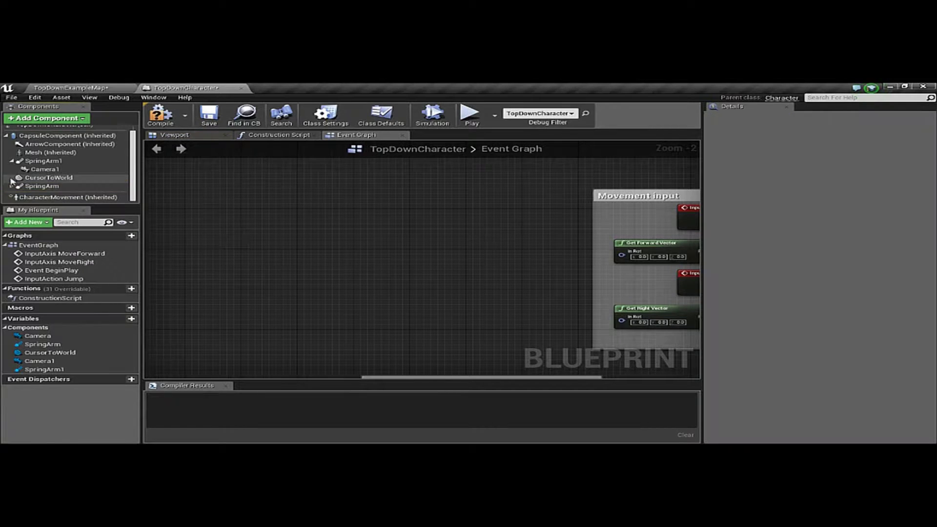
left_click(20, 186)
Delete the added SpringArm and its Camera, then drag SpringArm1 into the Event Graph.
key("Delete")
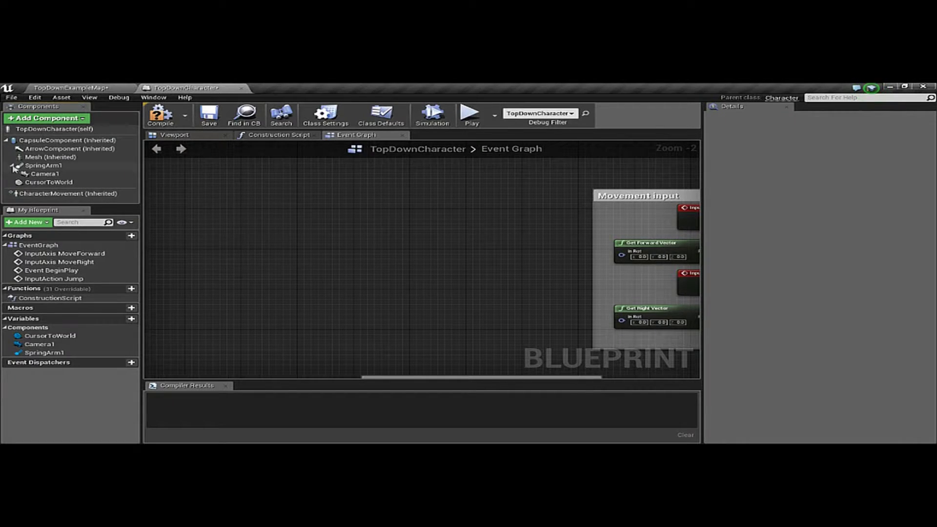
left_click_drag(292, 226, 273, 228)
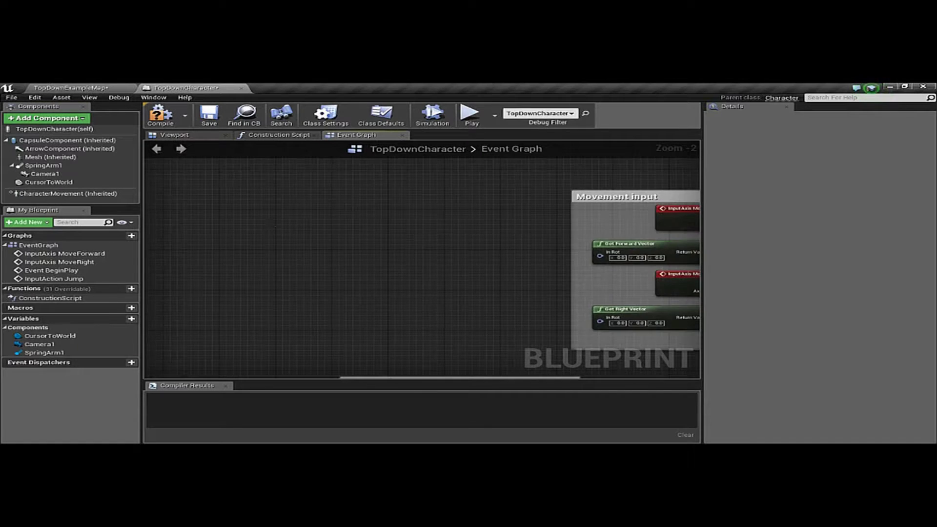
scroll("up", 3)
scroll("up", 3)
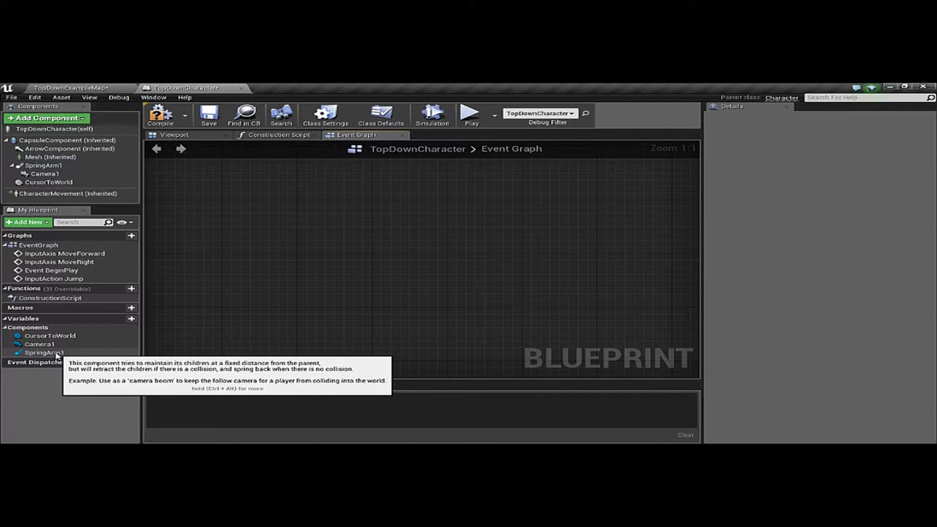
left_click_drag(57, 355, 271, 283)
Place a Spring Arm 1 getter node, removing an accidental duplicate getter.
left_click(375, 273)
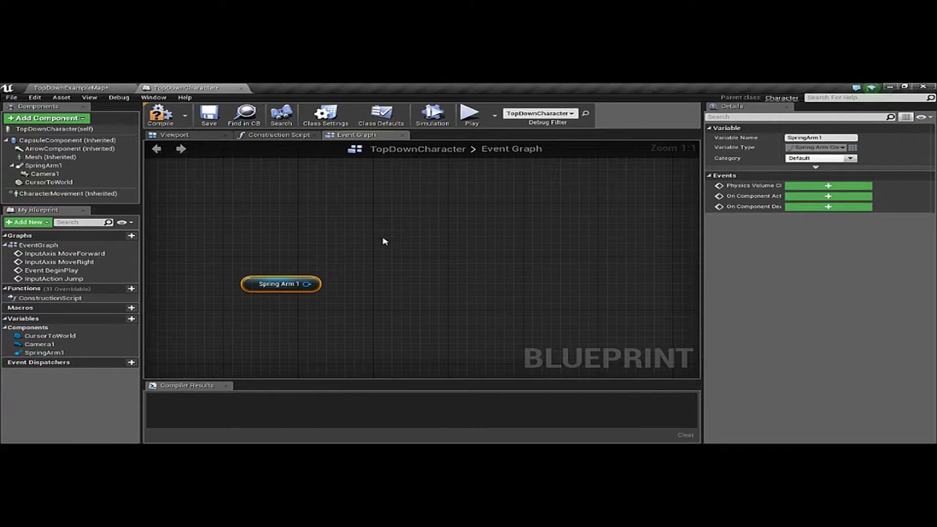
right_click(377, 238)
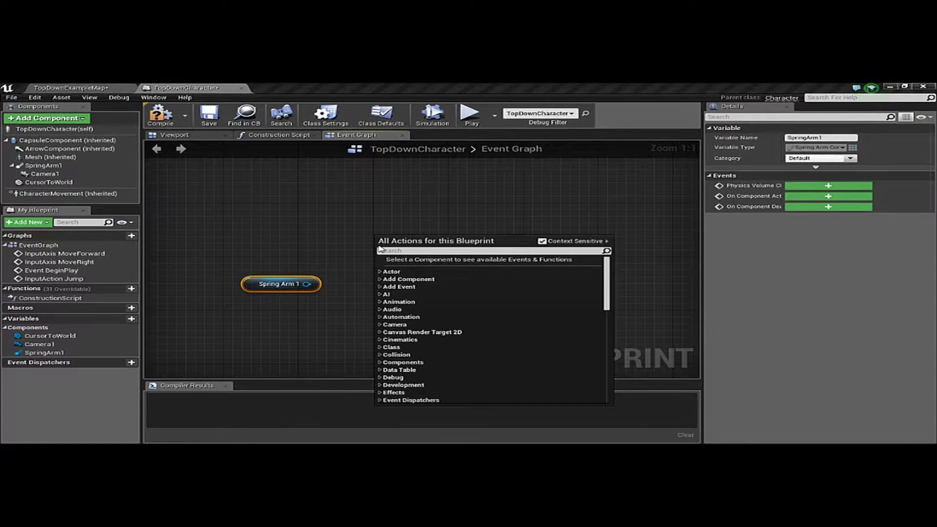
type("get s")
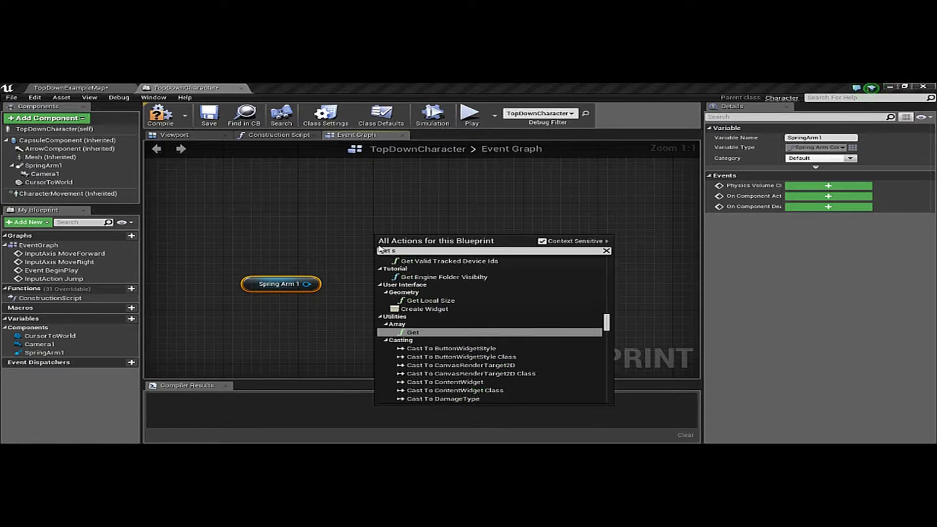
type("rpi")
key("BackSpace")
key("BackSpace")
key("BackSpace")
type("pring")
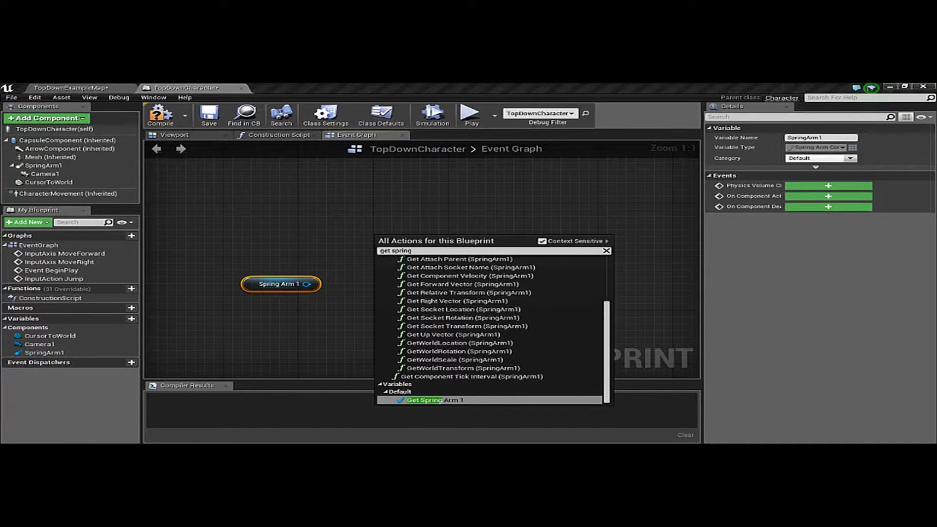
left_click(479, 400)
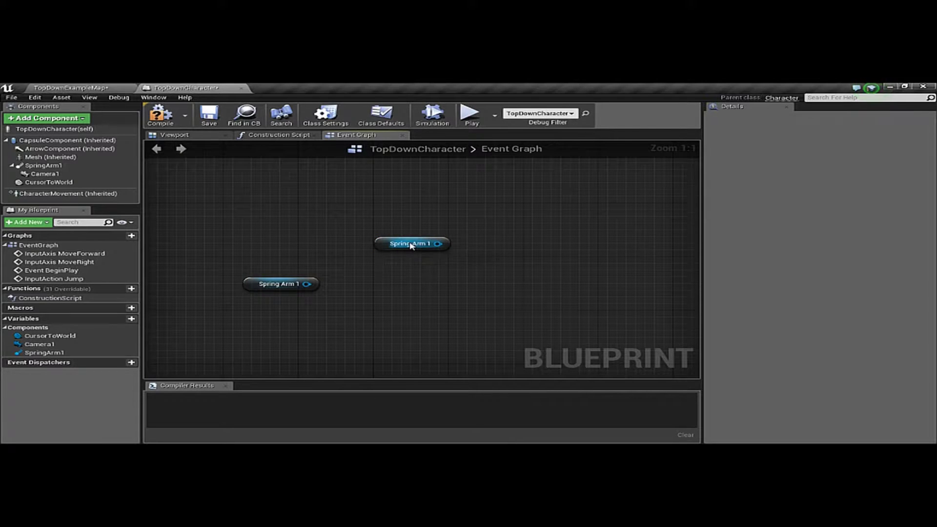
key("Delete")
Reposition the Spring Arm 1 node and search its output pin for 'target' actions.
left_click_drag(306, 284, 320, 283)
right_click(268, 278)
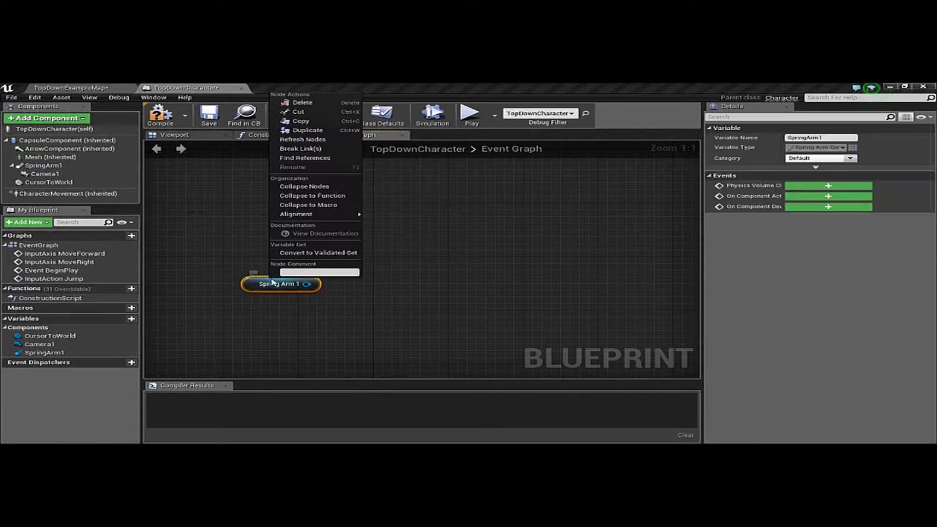
left_click_drag(304, 287, 399, 280)
type("target")
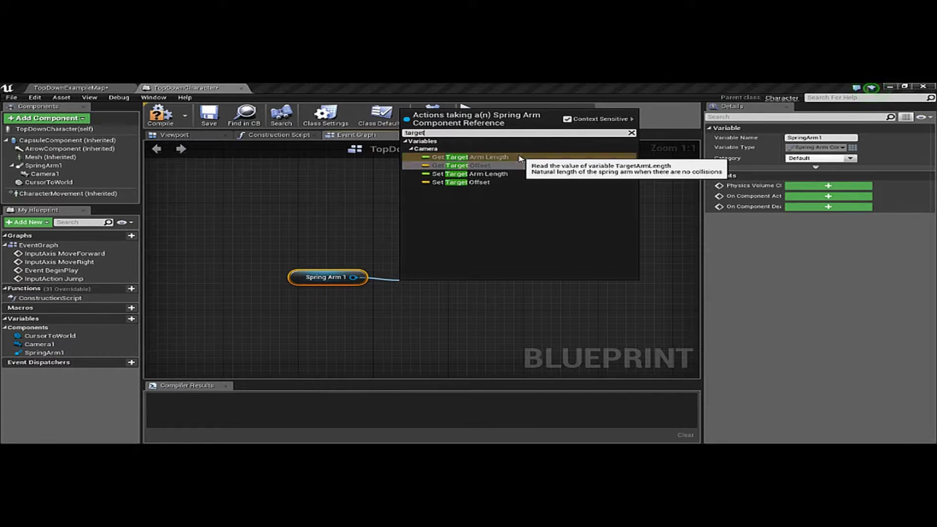
Add a Get Target Arm Length node connected to Spring Arm 1.
left_click(520, 158)
left_click_drag(413, 290, 353, 277)
left_click(412, 266)
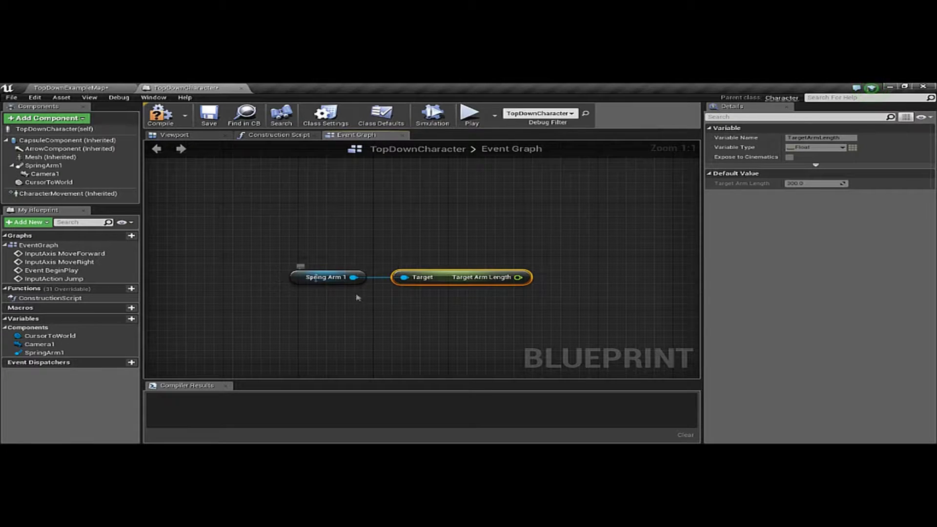
left_click_drag(428, 308, 338, 297)
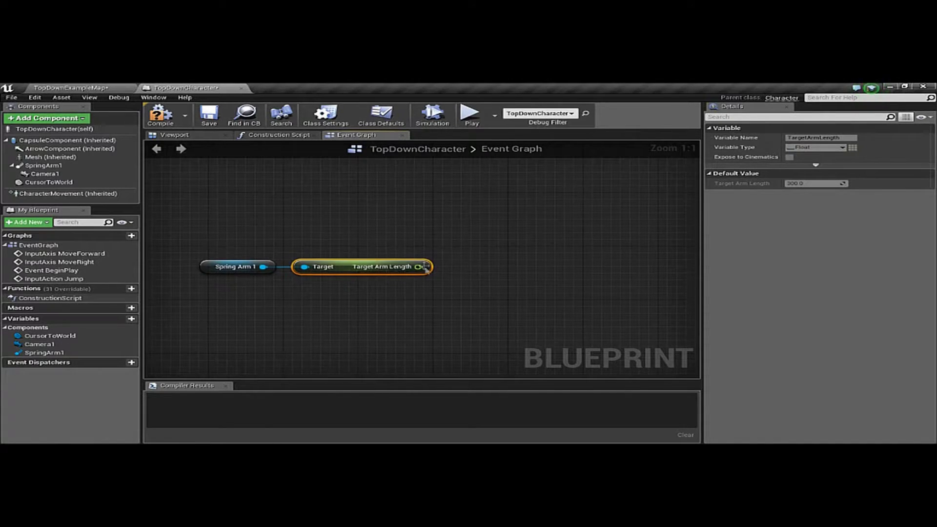
Feed Target Arm Length into a float + float node with B set to 100.
left_click_drag(417, 267, 480, 275)
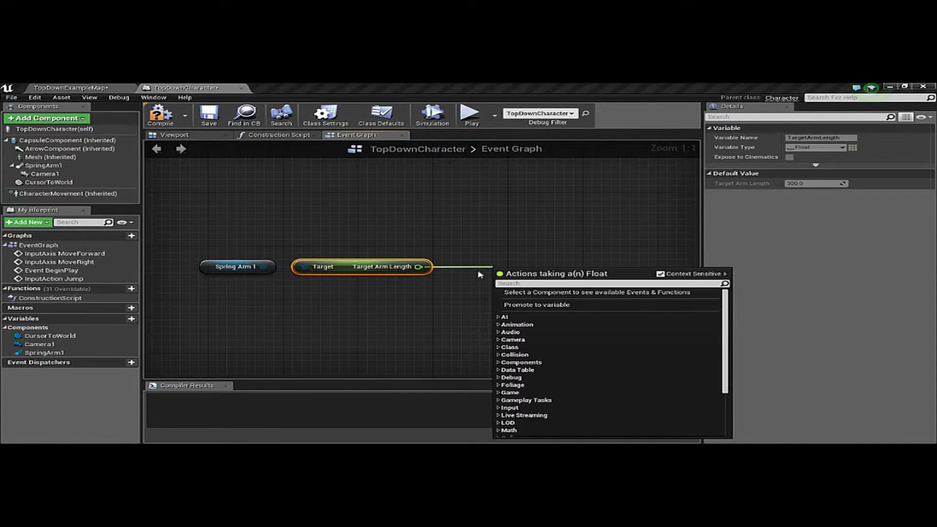
type("+")
left_click(537, 308)
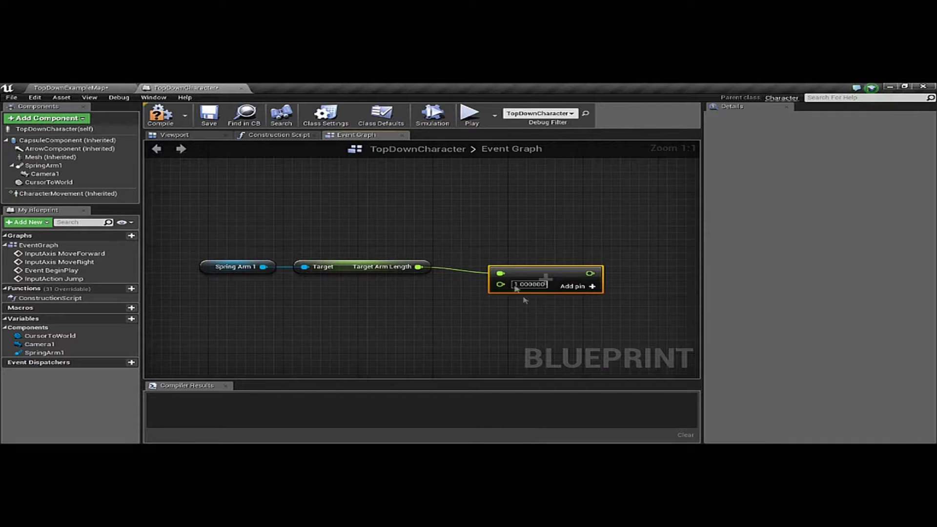
left_click(489, 278)
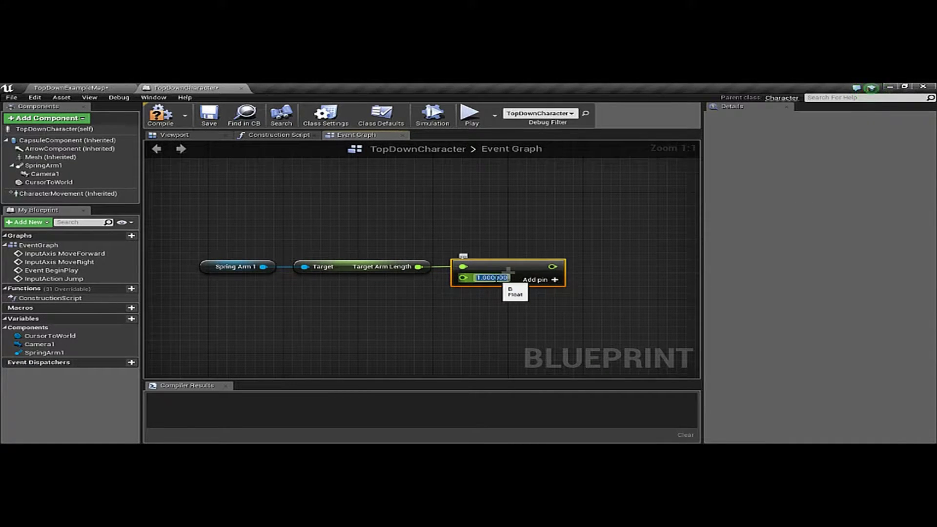
type("100")
key("Return")
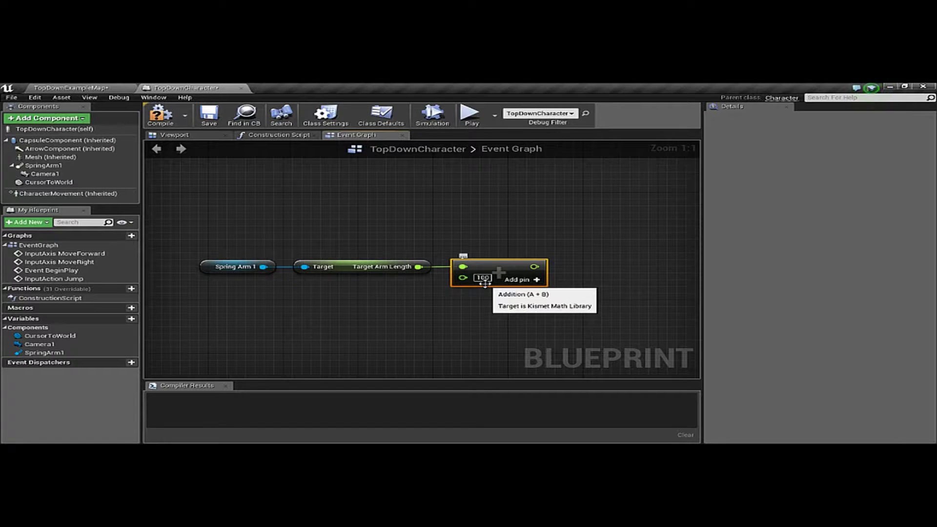
left_click_drag(453, 317, 447, 287)
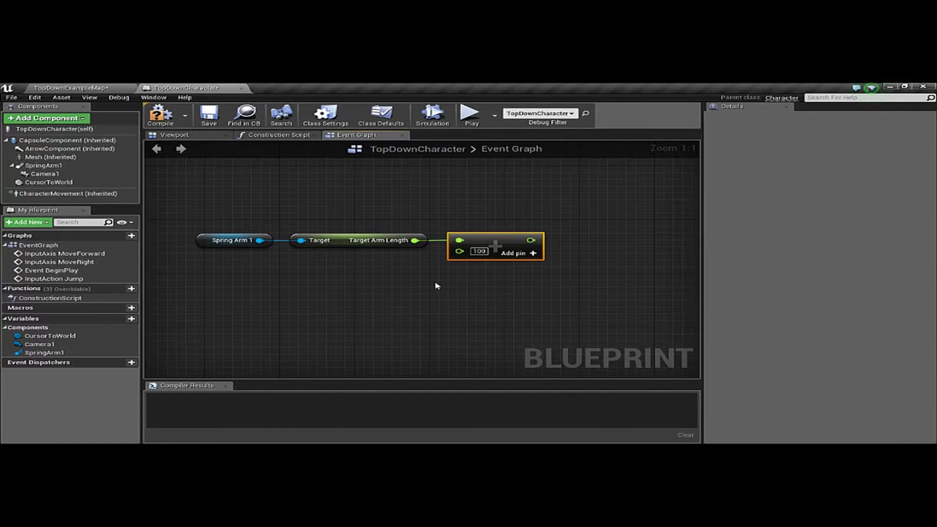
scroll("down", 3)
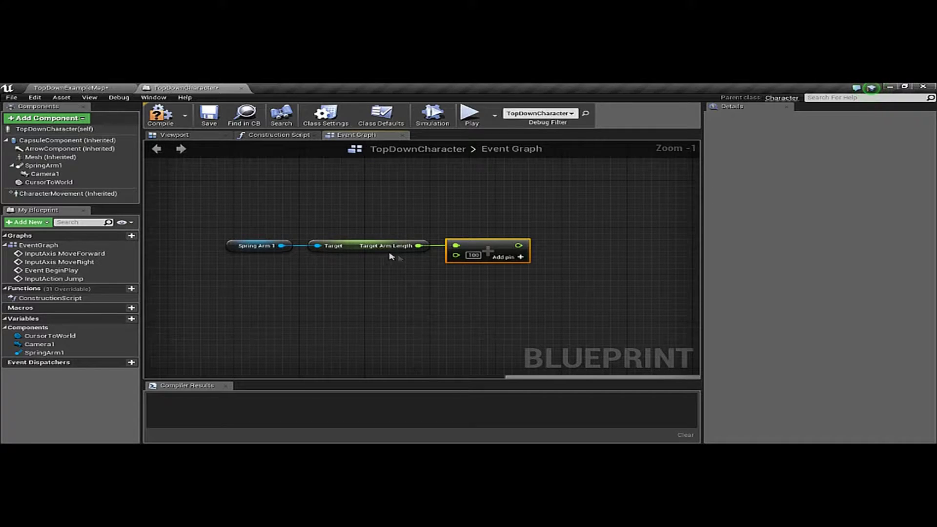
scroll("down", 3)
scroll("down", 3)
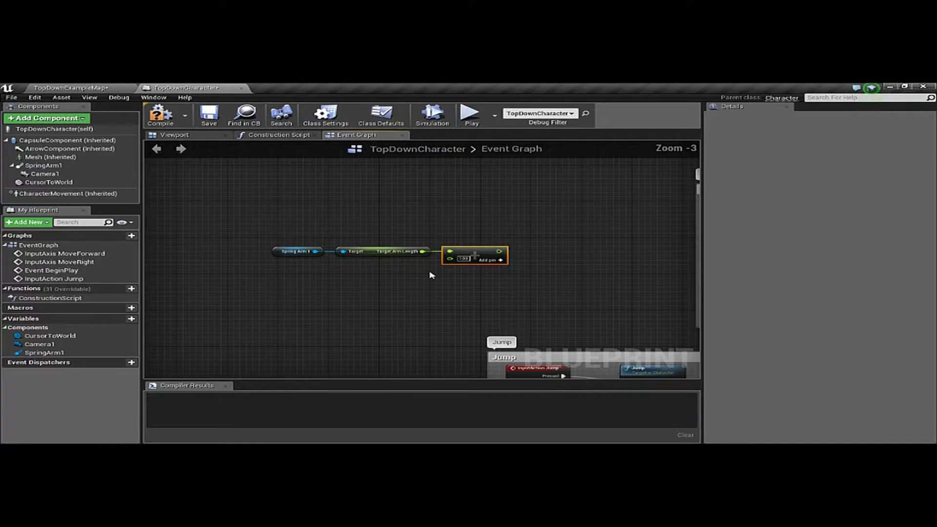
scroll("down", 3)
scroll("up", 3)
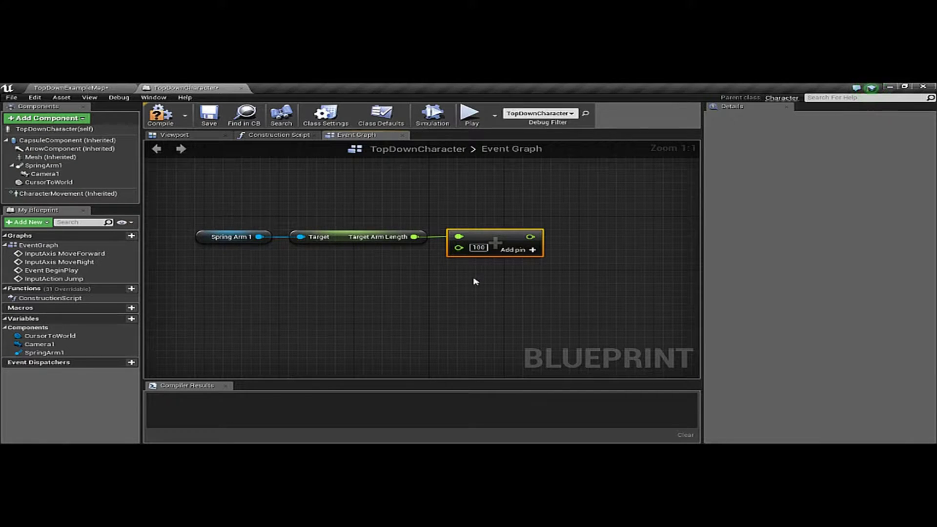
scroll("down", 3)
scroll("down", 3)
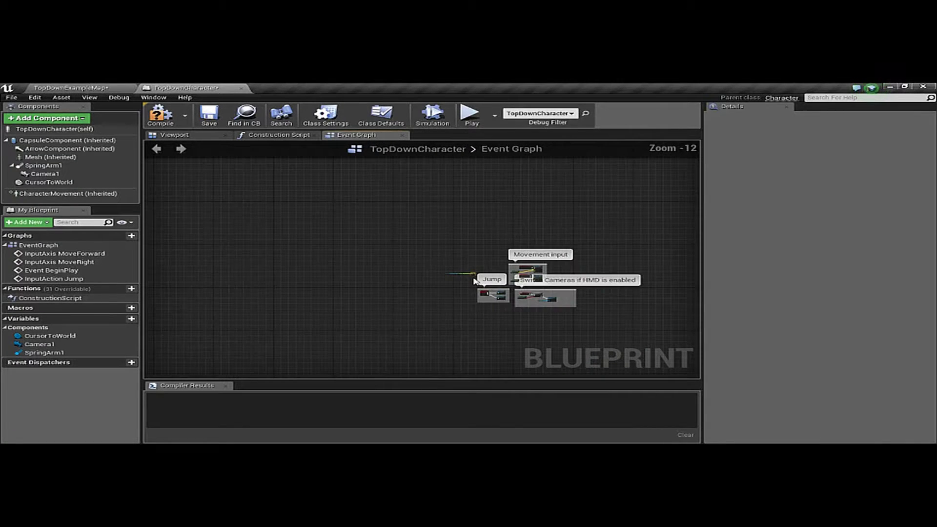
scroll("up", 3)
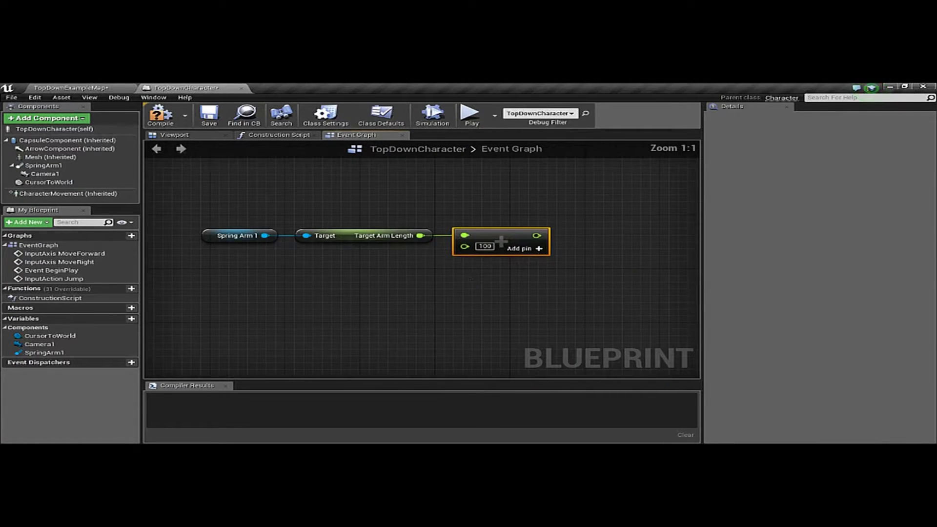
scroll("down", 3)
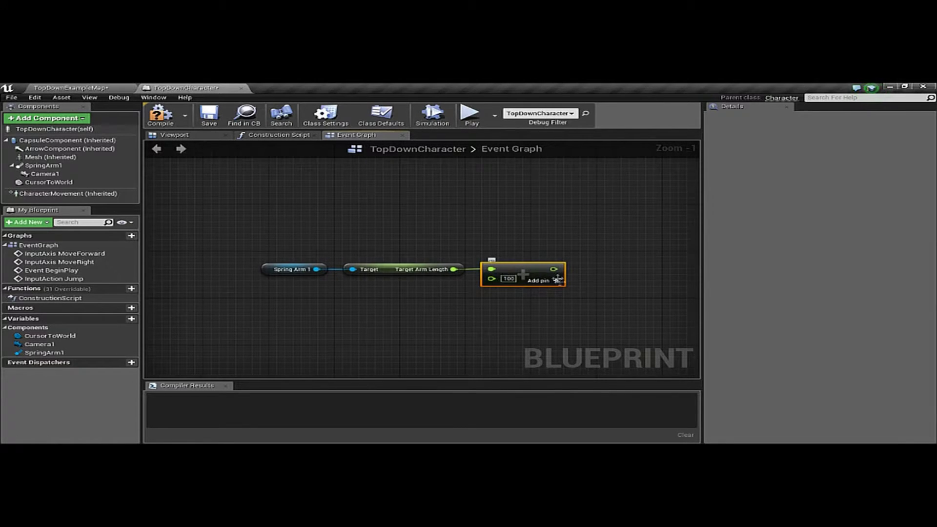
left_click_drag(480, 317, 407, 257)
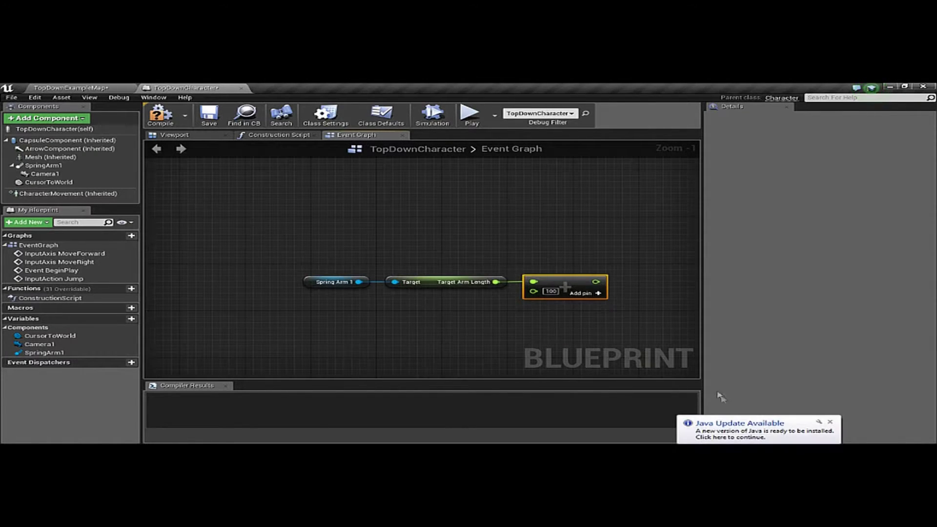
left_click(831, 422)
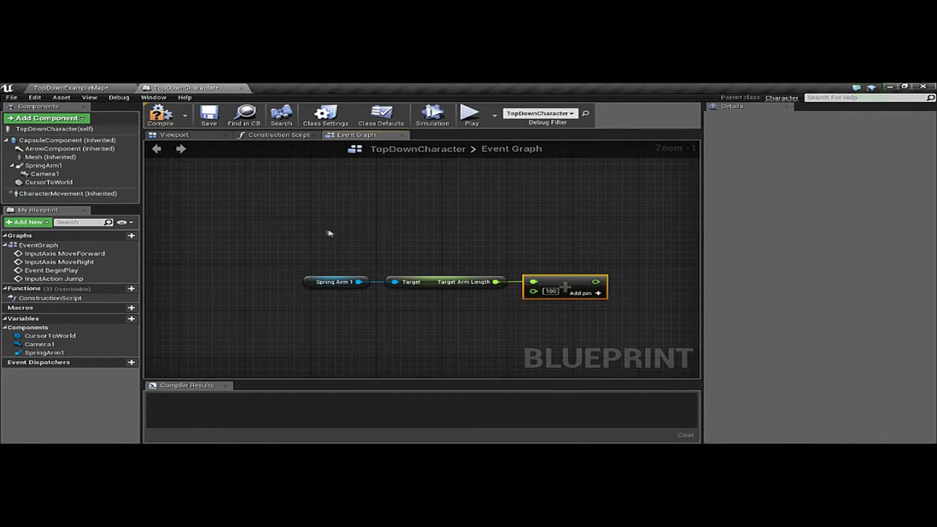
Add a Mouse Wheel Down event node to the graph.
right_click(326, 231)
type("mou")
type("se w")
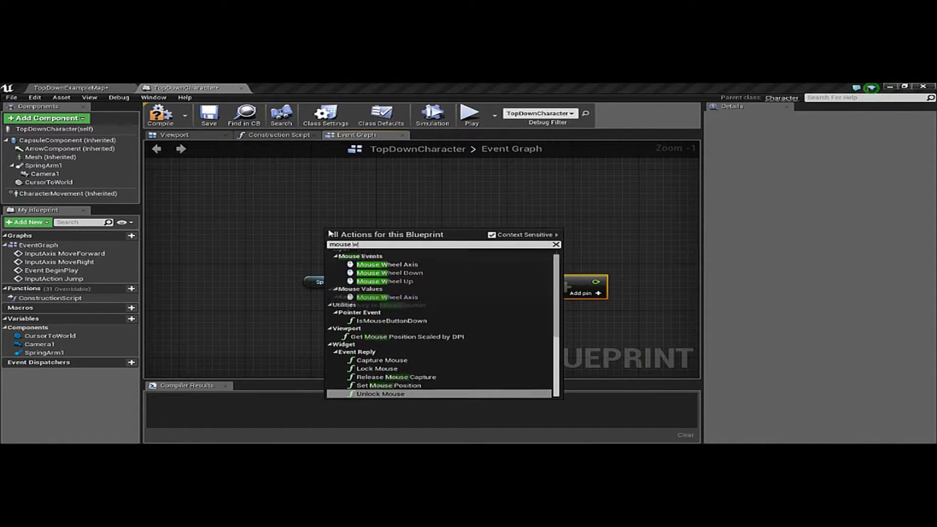
type("heel")
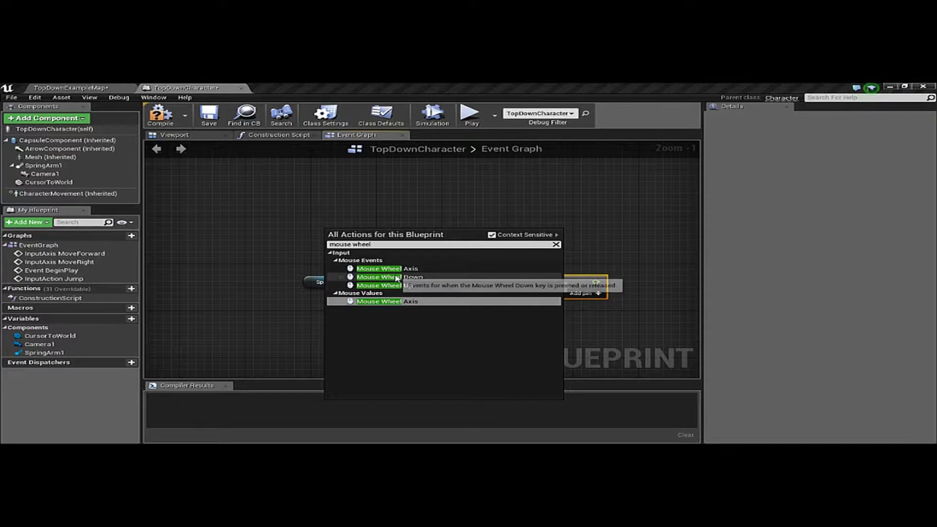
left_click(383, 277)
left_click_drag(361, 232, 337, 225)
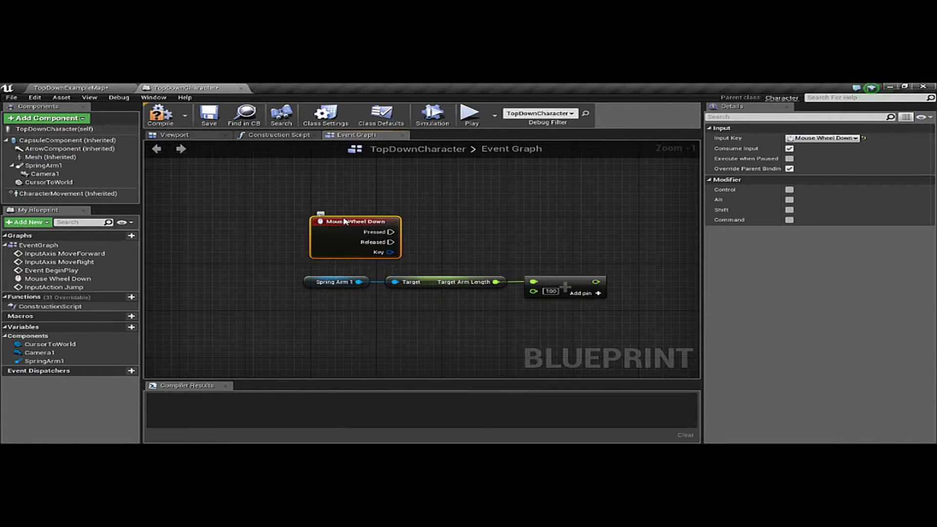
left_click_drag(337, 225, 218, 230)
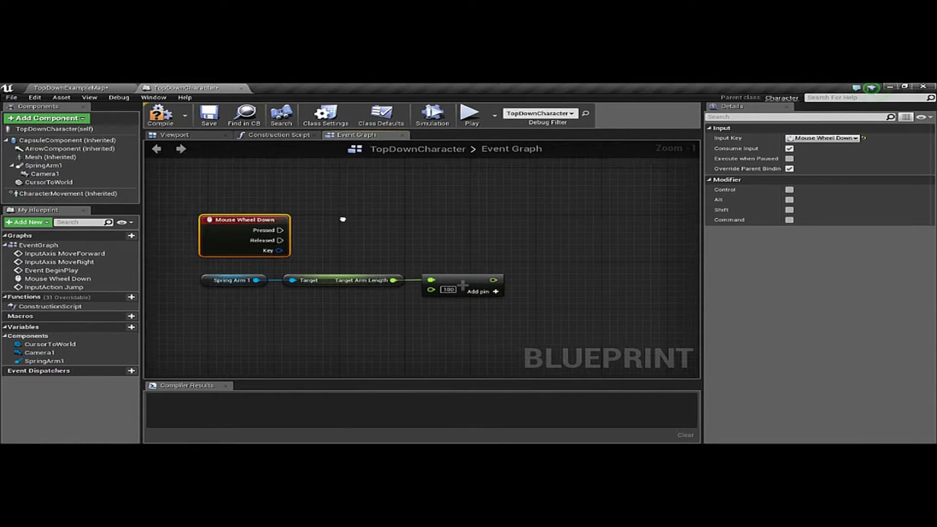
Add a SET Target Arm Length on Pressed, fed by the Add result and targeting Spring Arm 1.
left_click_drag(262, 236, 504, 238)
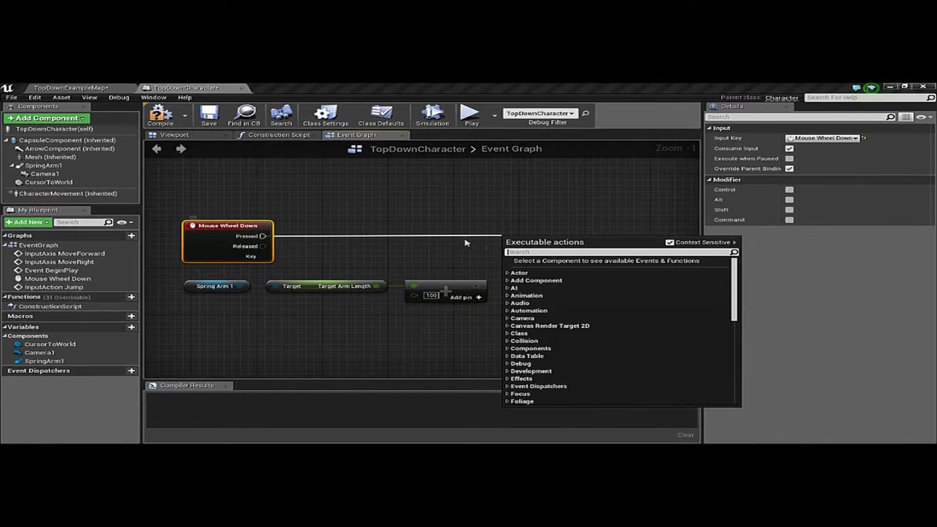
type("set ")
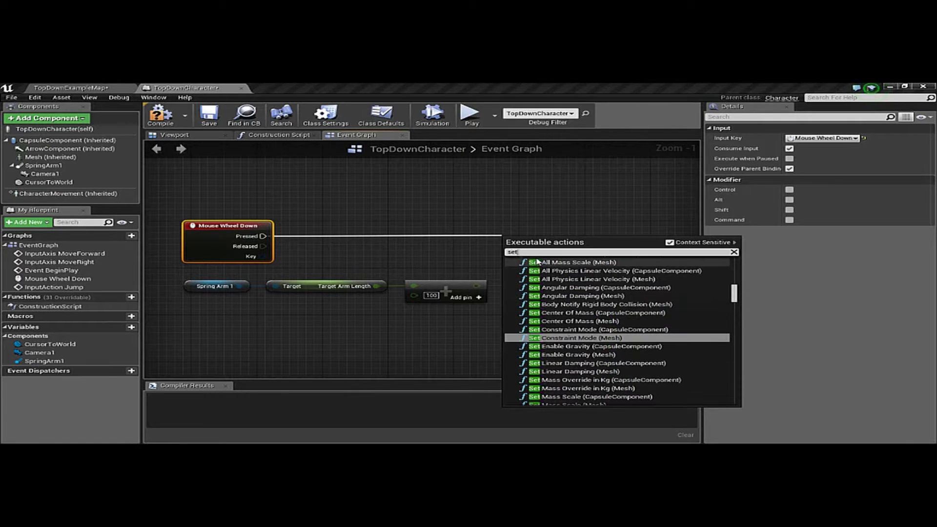
type("target")
type(" arm")
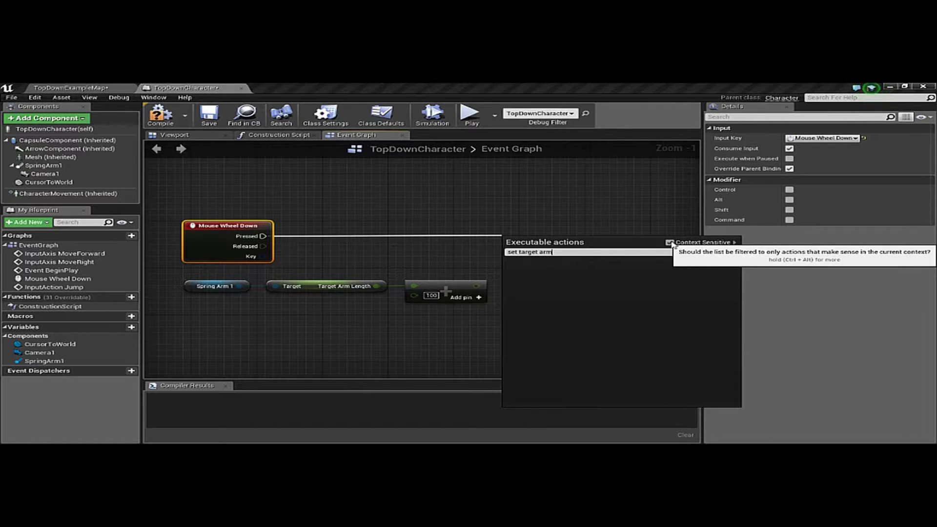
left_click(670, 242)
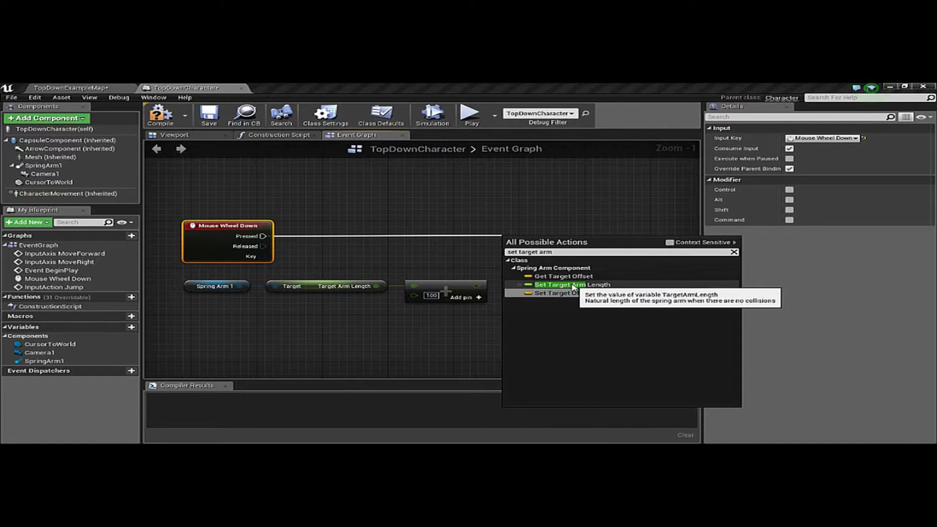
left_click(574, 285)
left_click_drag(569, 246, 578, 237)
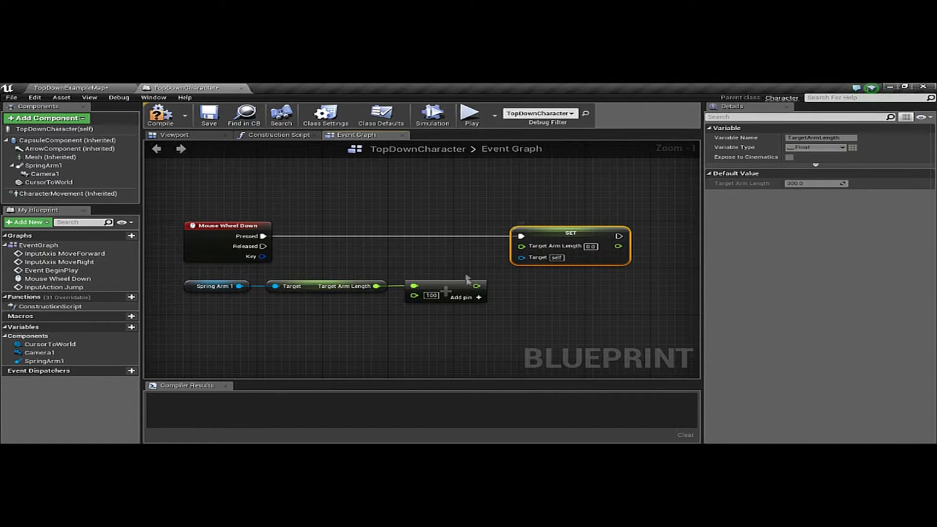
left_click_drag(475, 285, 521, 247)
left_click_drag(240, 287, 520, 259)
Select the six zoom nodes and move the group up and left.
scroll("down", 3)
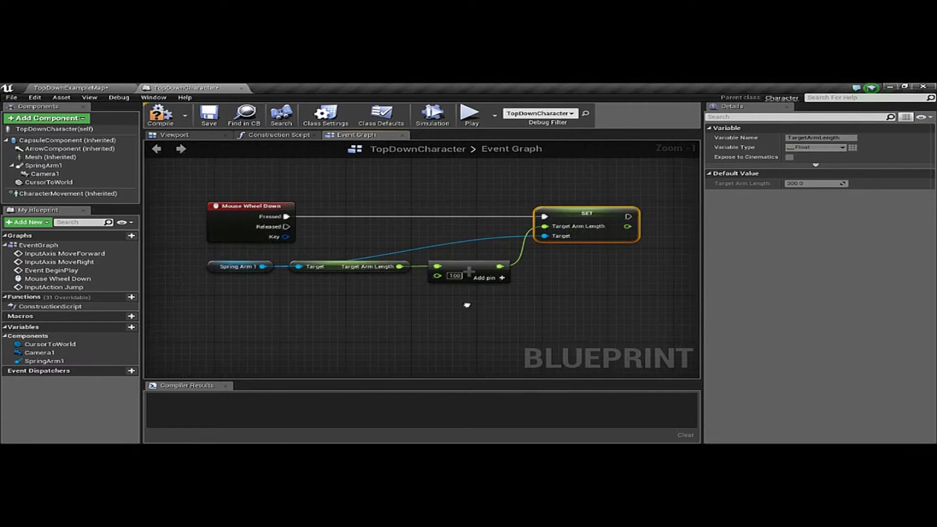
left_click_drag(250, 215, 627, 314)
left_click_drag(454, 189, 460, 244)
left_click_drag(320, 259, 675, 355)
left_click_drag(577, 281, 540, 210)
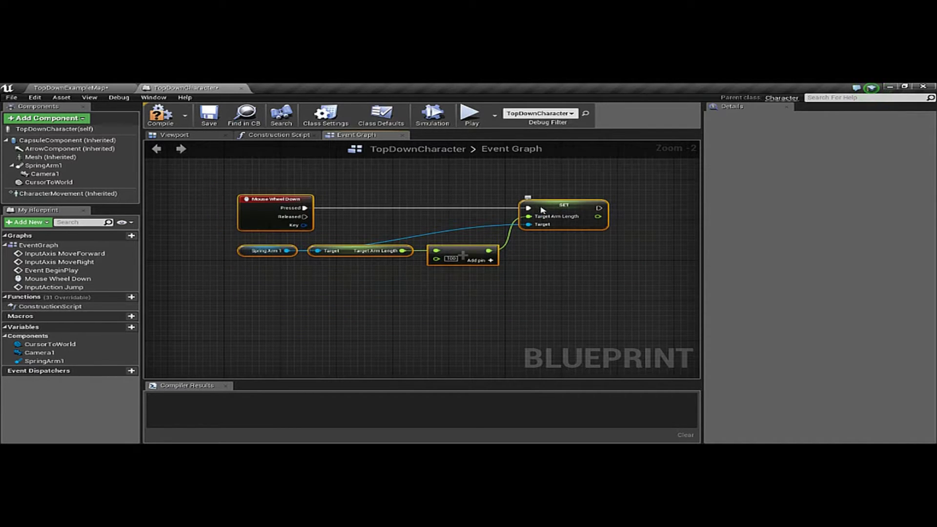
Duplicate the zoom nodes and replace the copied event with Mouse Wheel Up wired to the lower SET.
key("ctrl+c")
key("ctrl+v")
left_click_drag(298, 292, 291, 298)
left_click(283, 289)
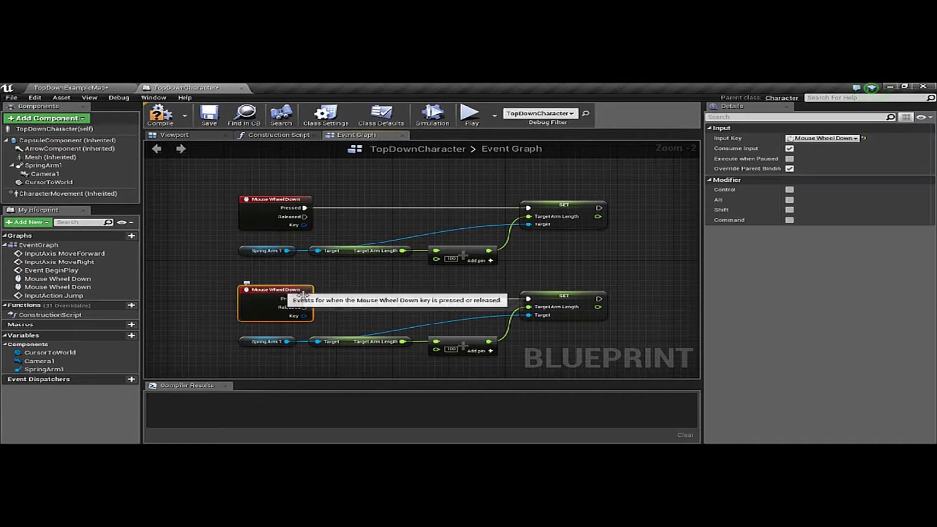
key("Delete")
right_click(254, 295)
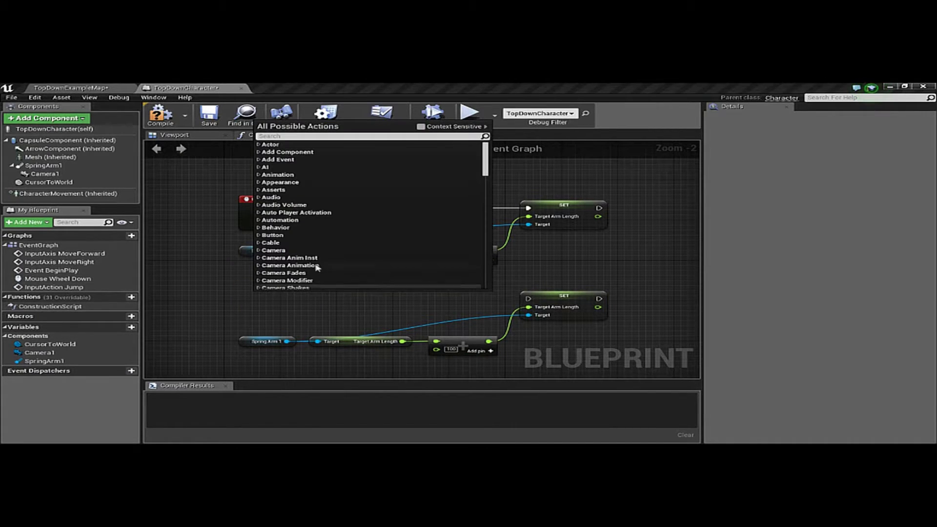
type("mouse wheel")
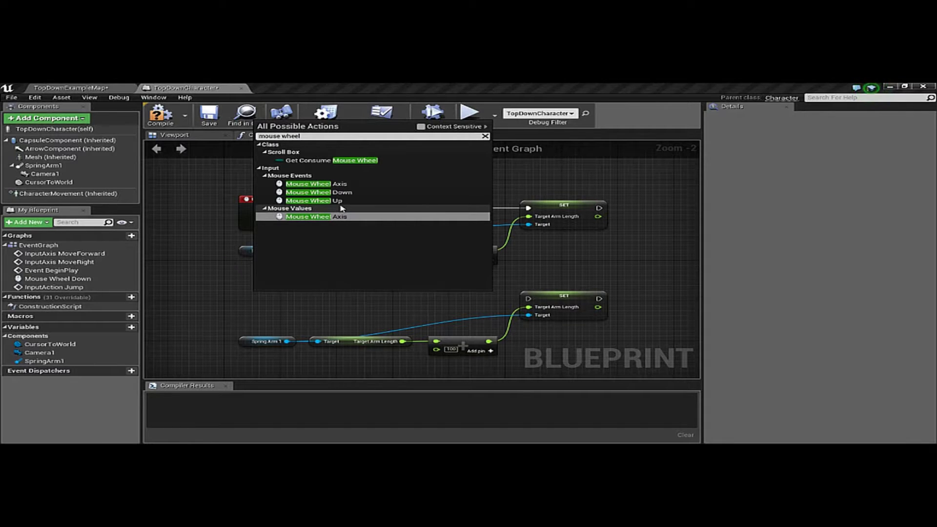
left_click(337, 201)
left_click_drag(261, 292, 528, 299)
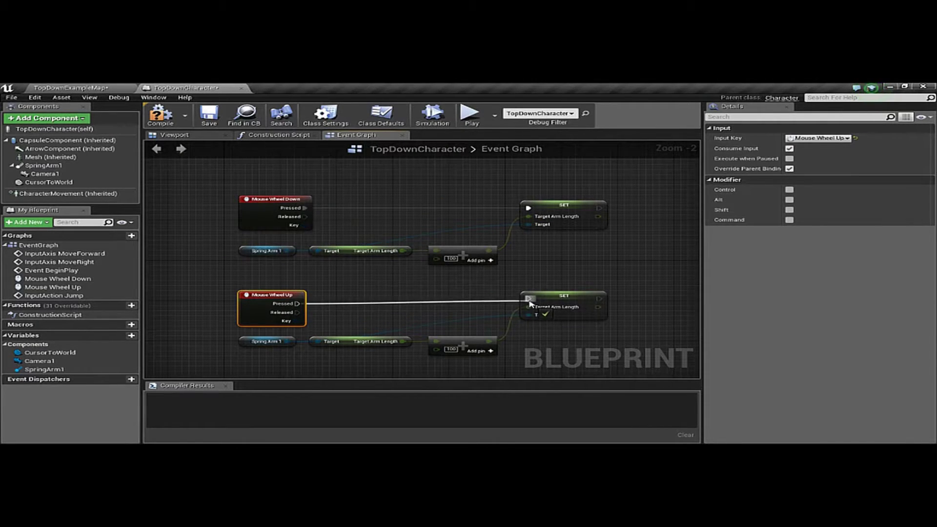
Swap the lower Add for a float subtraction fed by Target Arm Length, then compile.
left_click(469, 343)
key("Delete")
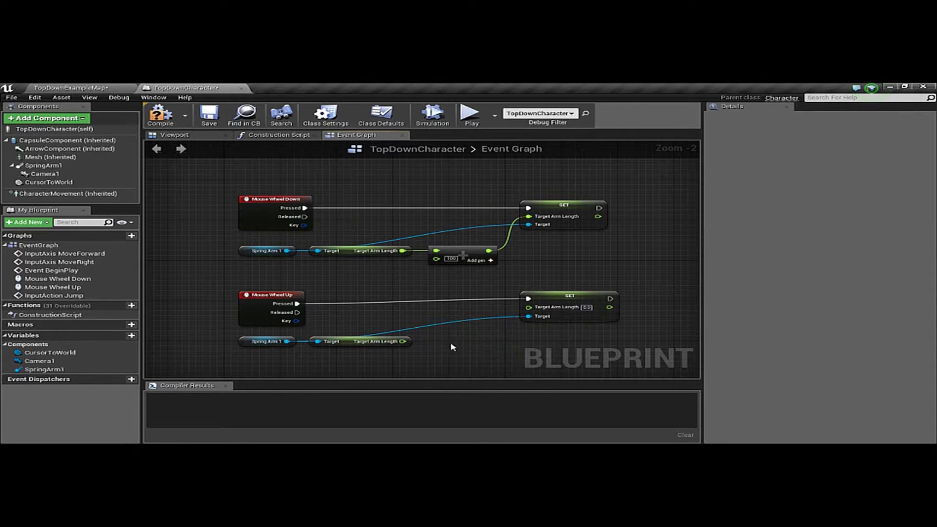
right_click(451, 344)
type("-")
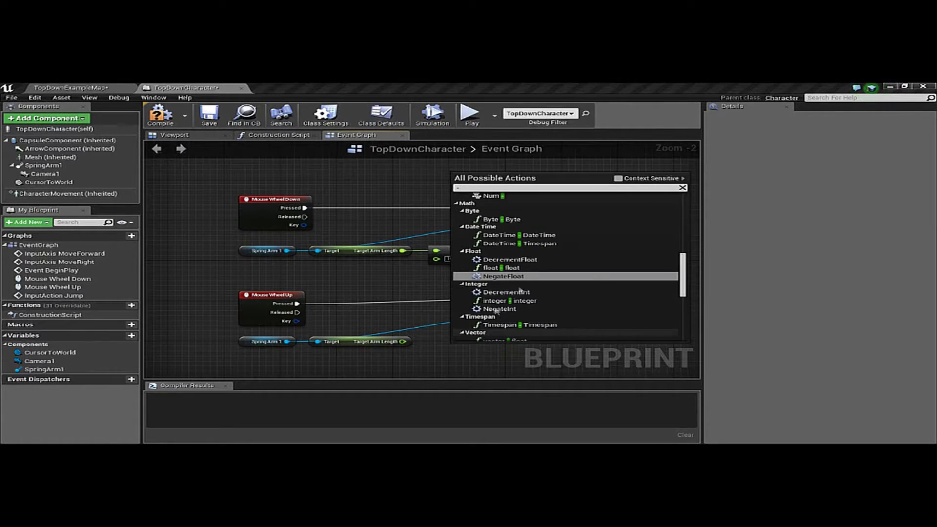
left_click(520, 269)
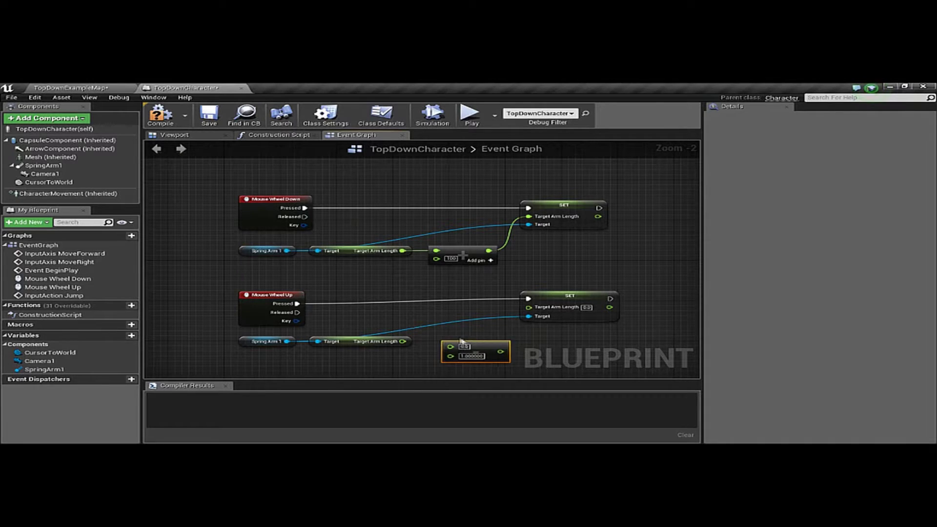
left_click_drag(461, 340, 446, 336)
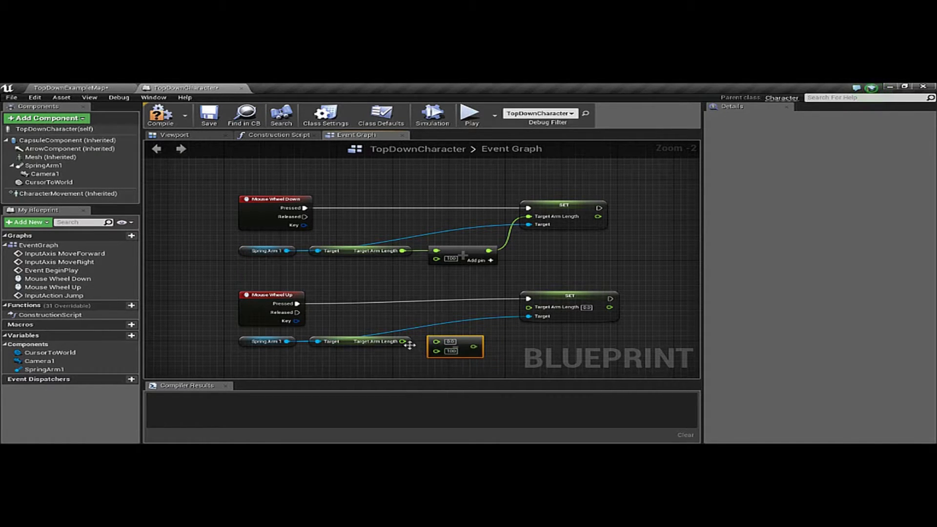
left_click(403, 345)
left_click_drag(402, 341, 528, 307)
left_click(181, 123)
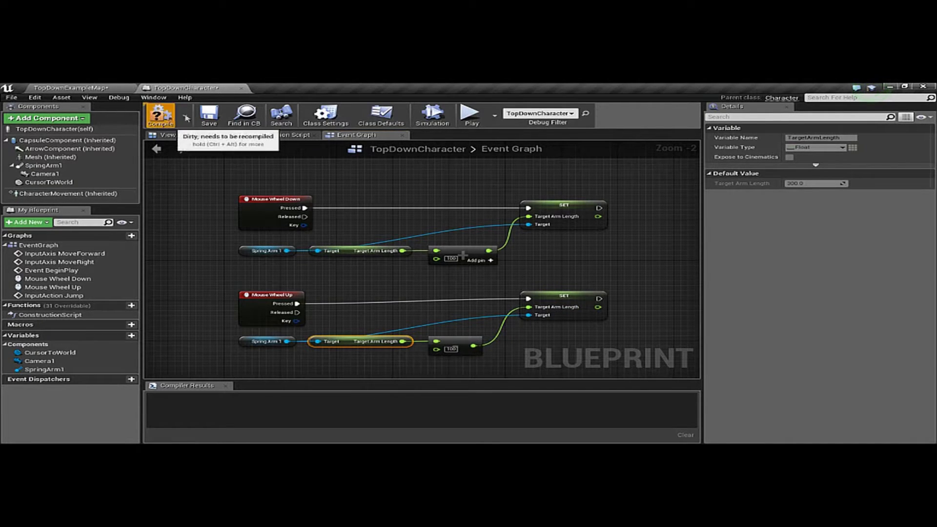
Play the game, scroll the mouse wheel to zoom the camera in and out, then exit with Esc.
left_click(470, 121)
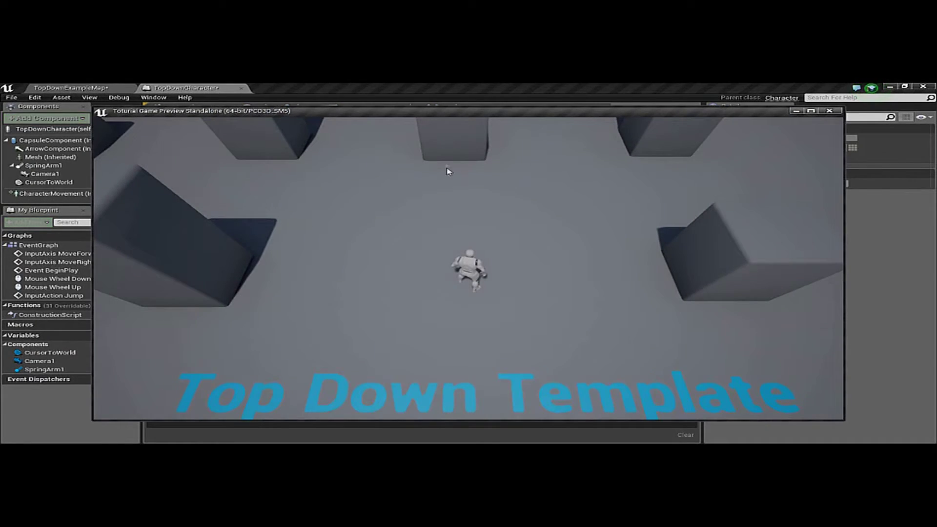
scroll("down", 3)
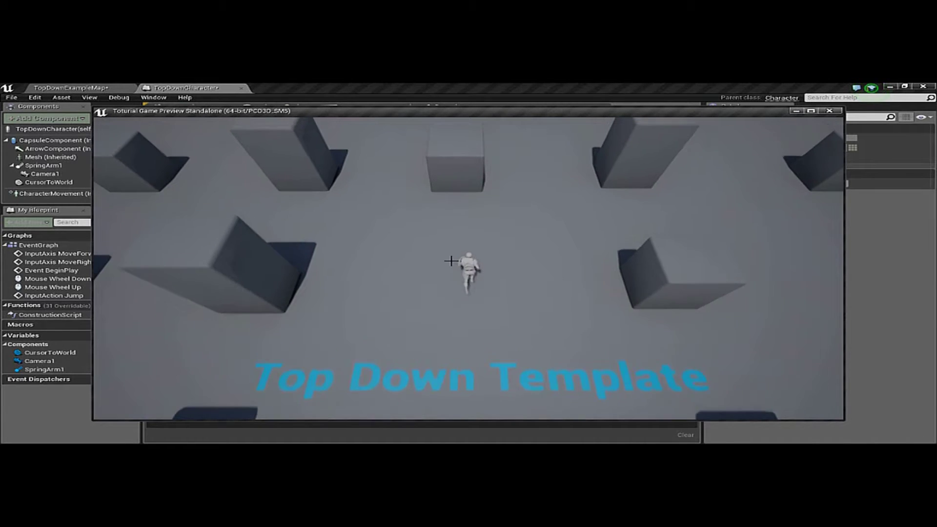
scroll("down", 3)
scroll("down", 3)
scroll("down", 3)
scroll("down", 3)
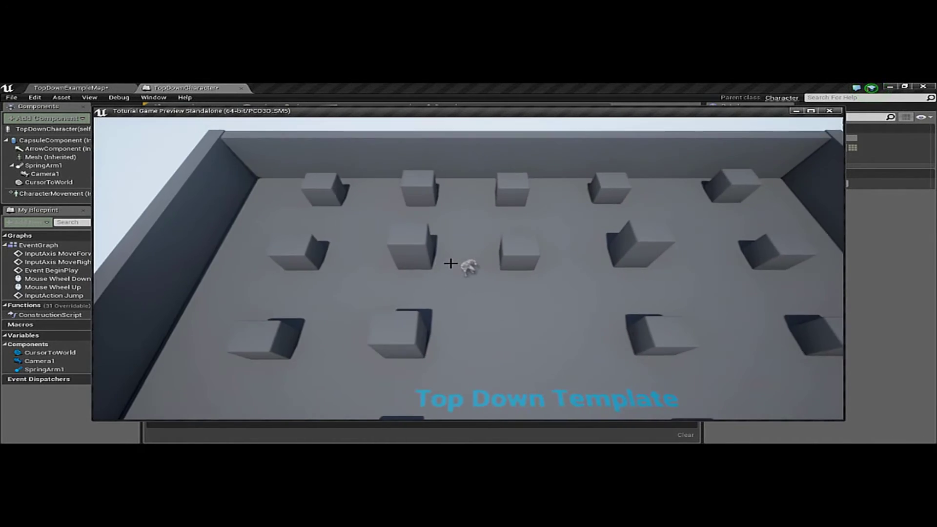
key("d")
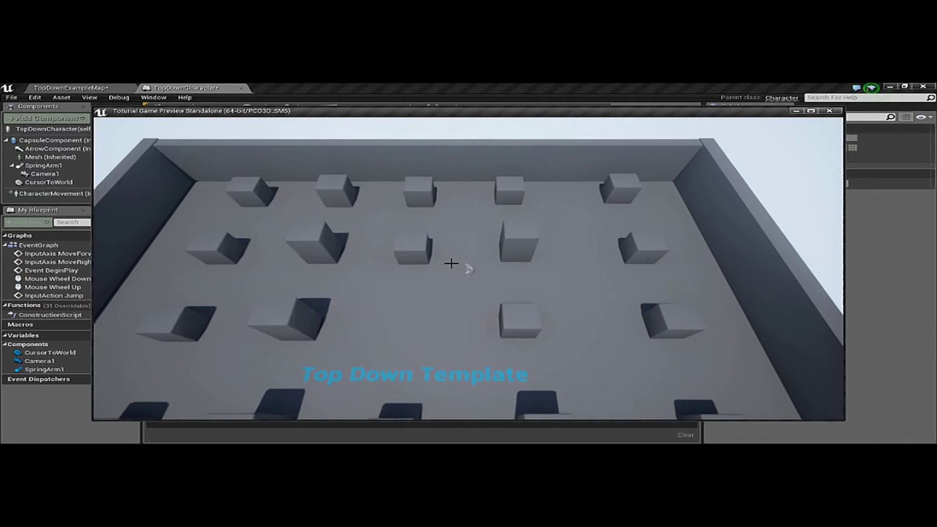
scroll("down", 3)
scroll("up", 3)
scroll("down", 3)
scroll("down", 3)
scroll("down", 3)
scroll("down", 3)
scroll("up", 3)
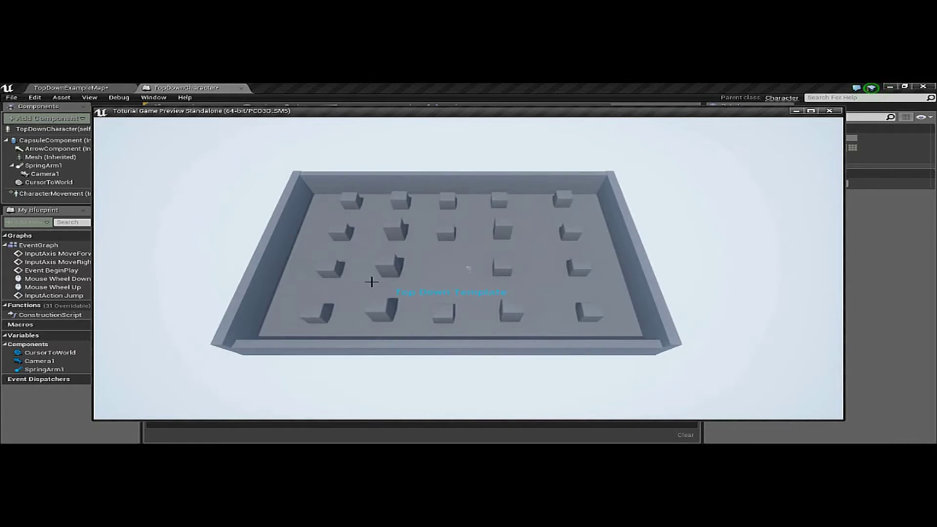
scroll("up", 3)
scroll("up", 3)
scroll("up", 3)
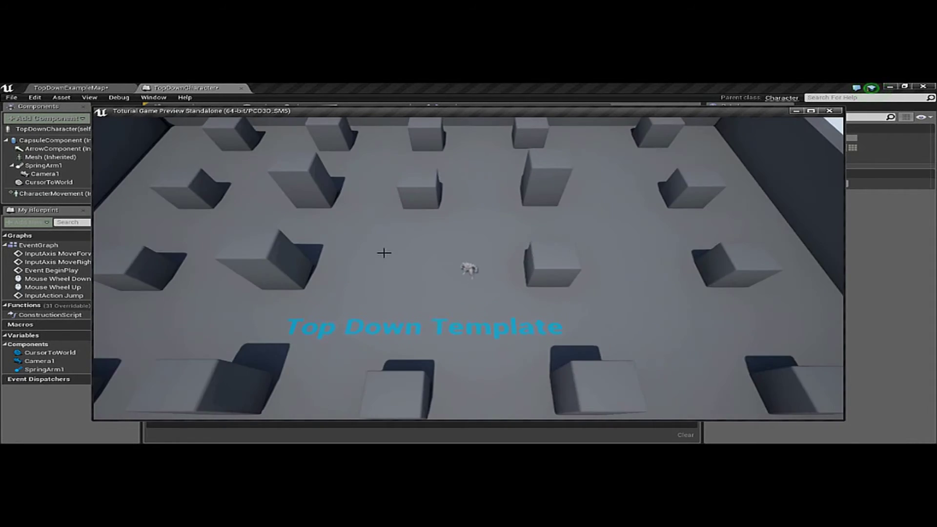
scroll("up", 3)
scroll("up", 3)
scroll("up", 3)
scroll("up", 3)
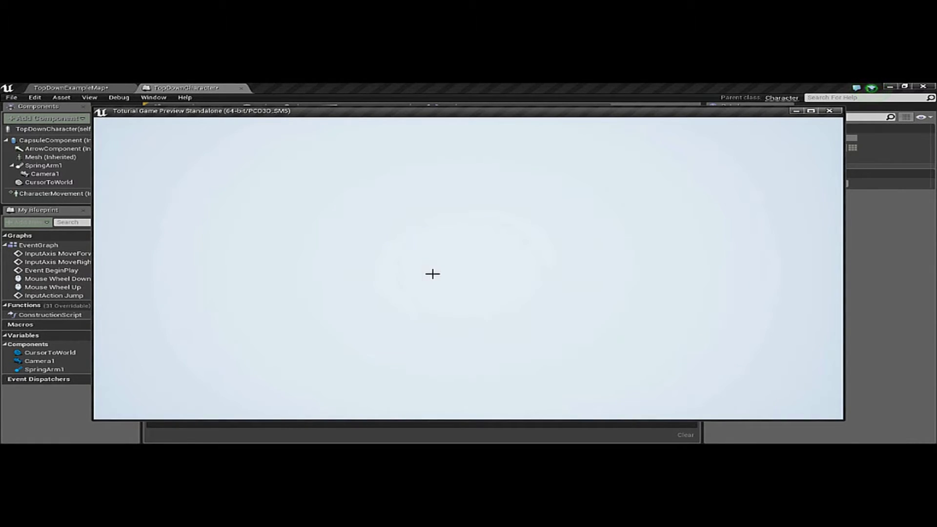
key("Escape")
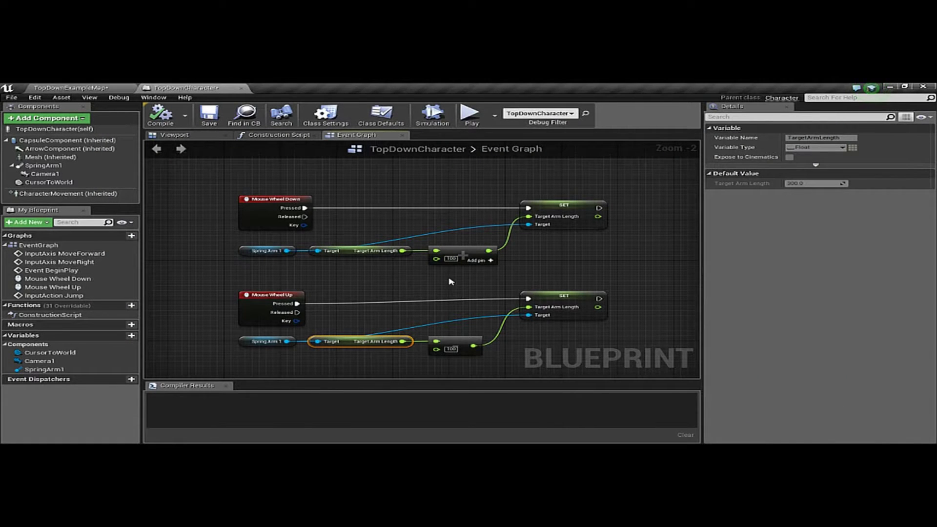
Move both SET Target Arm Length nodes to the right to make room.
left_click(450, 282)
left_click_drag(418, 279, 326, 269)
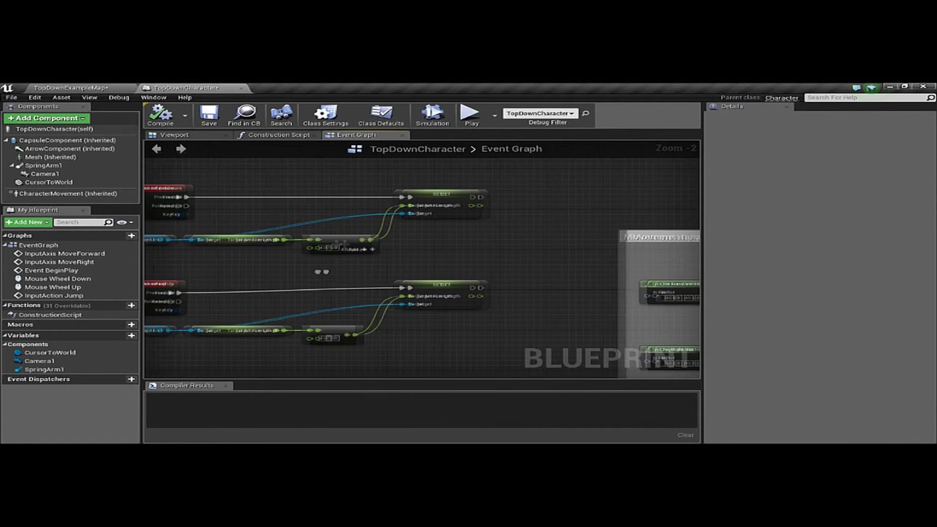
left_click_drag(429, 178, 553, 292)
left_click(417, 268)
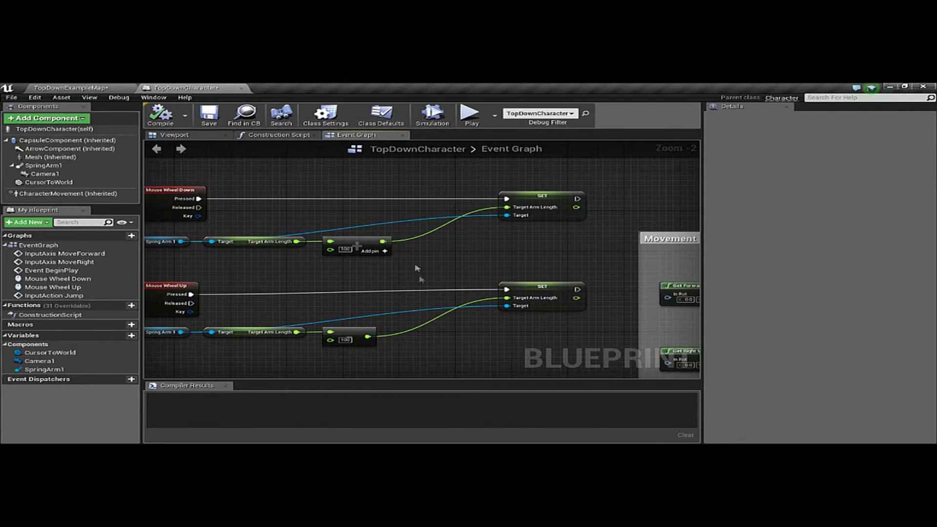
left_click_drag(438, 243, 455, 251)
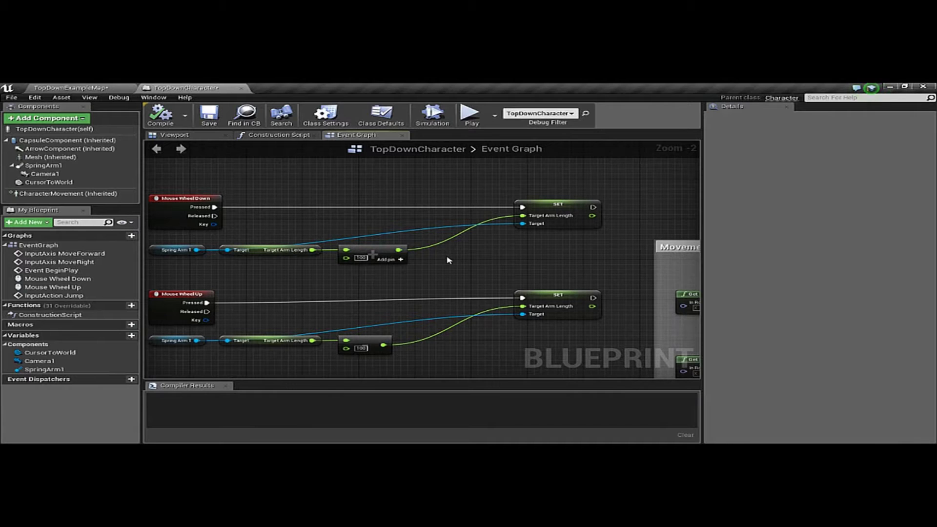
Insert a Clamp (float) node between the Mouse Wheel Down Add result and its SET node.
right_click(448, 260)
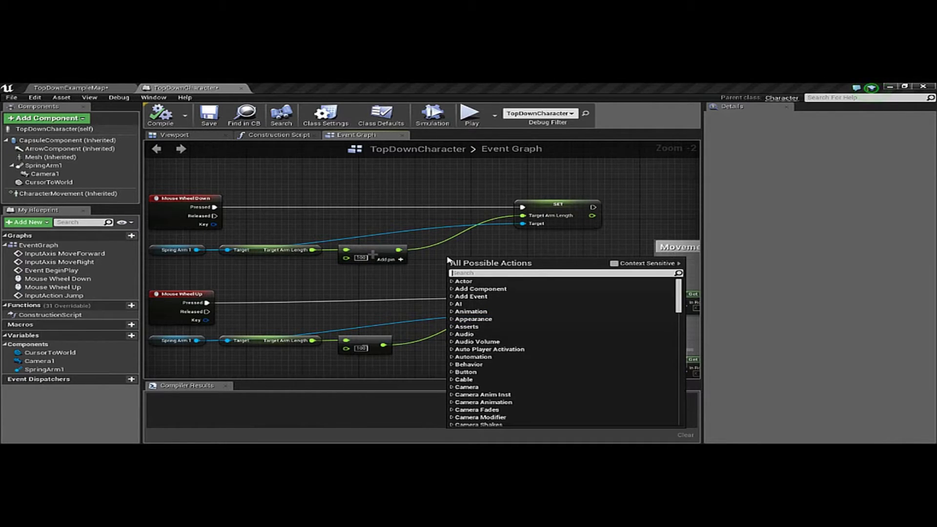
type("clamp")
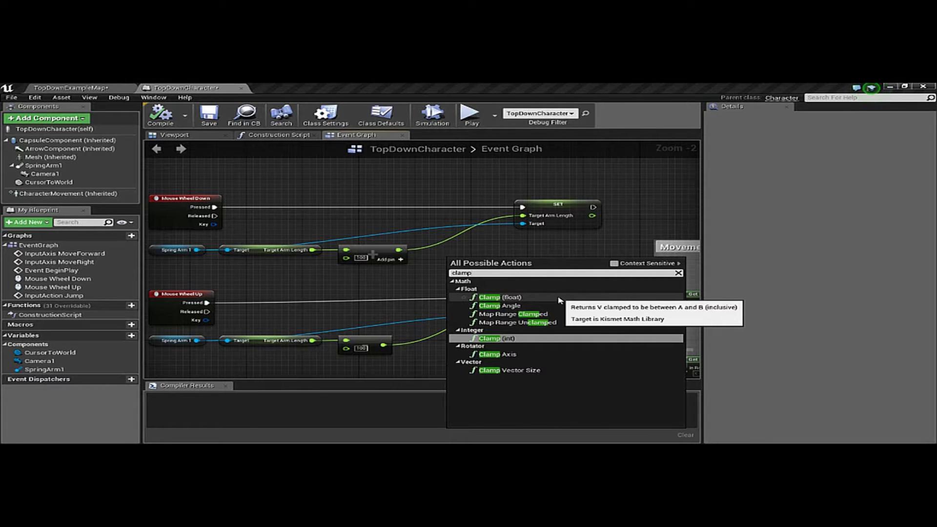
left_click(559, 300)
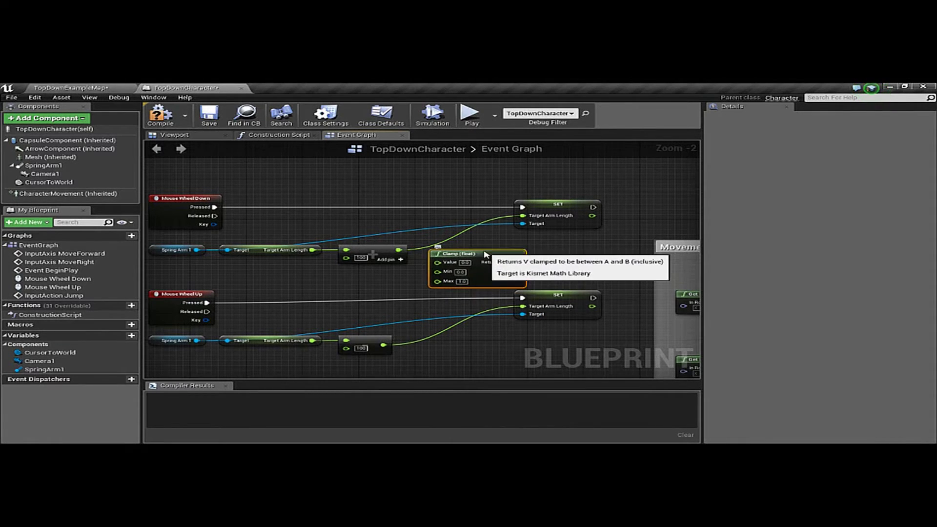
left_click_drag(485, 254, 477, 249)
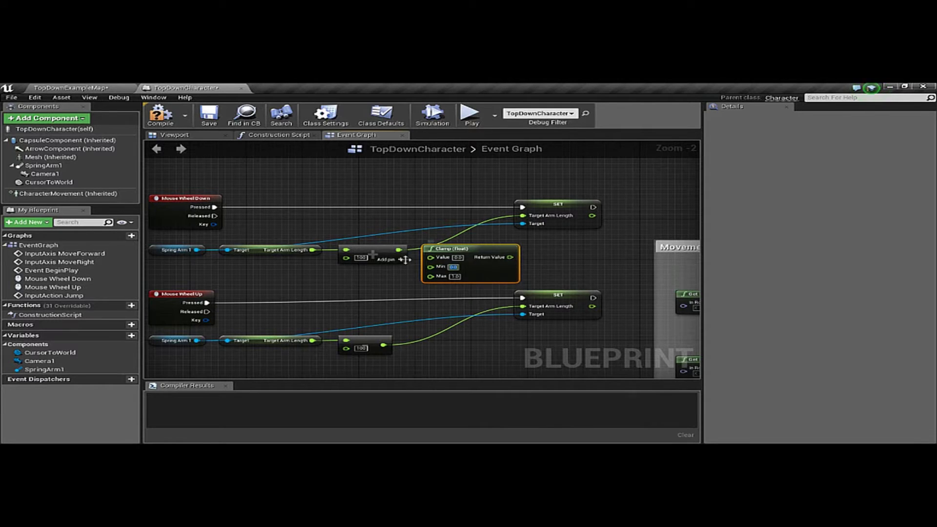
left_click_drag(398, 250, 431, 258)
left_click_drag(508, 257, 525, 218)
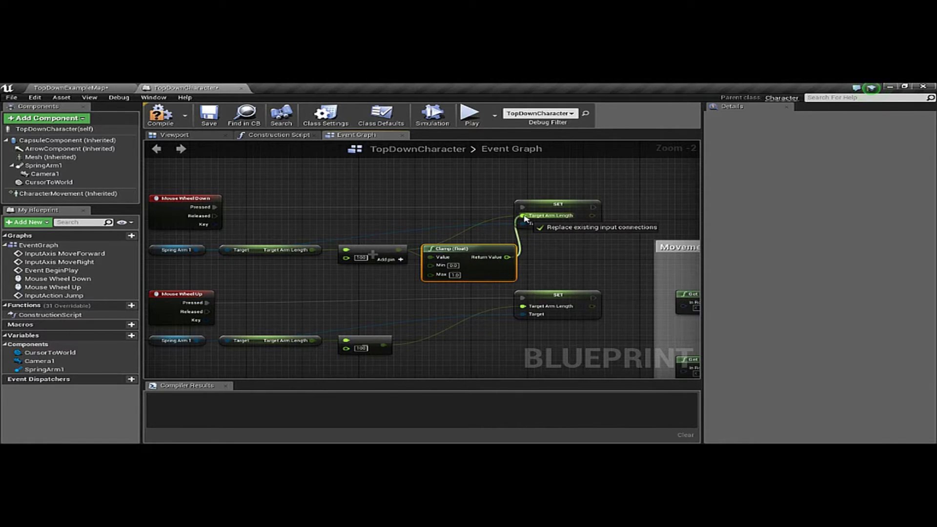
left_click_drag(524, 219, 592, 204)
left_click_drag(457, 247, 464, 247)
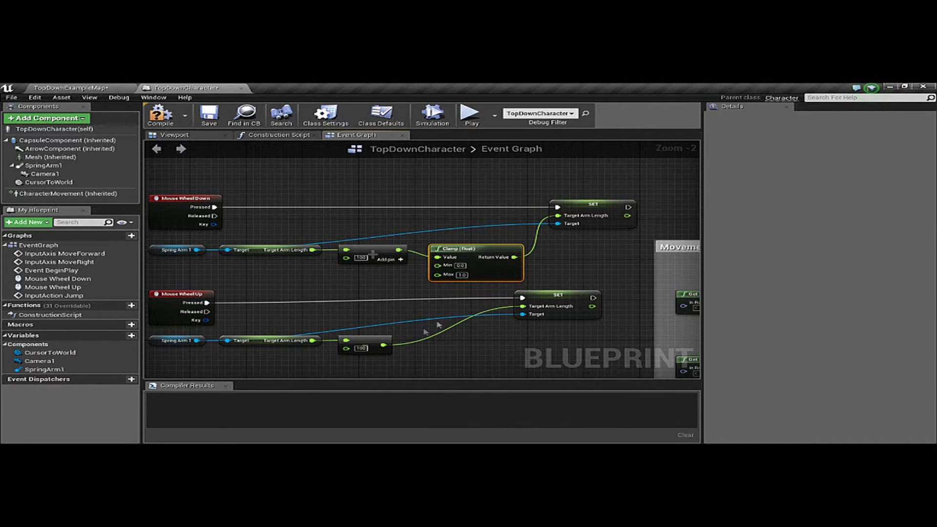
left_click_drag(568, 302, 594, 300)
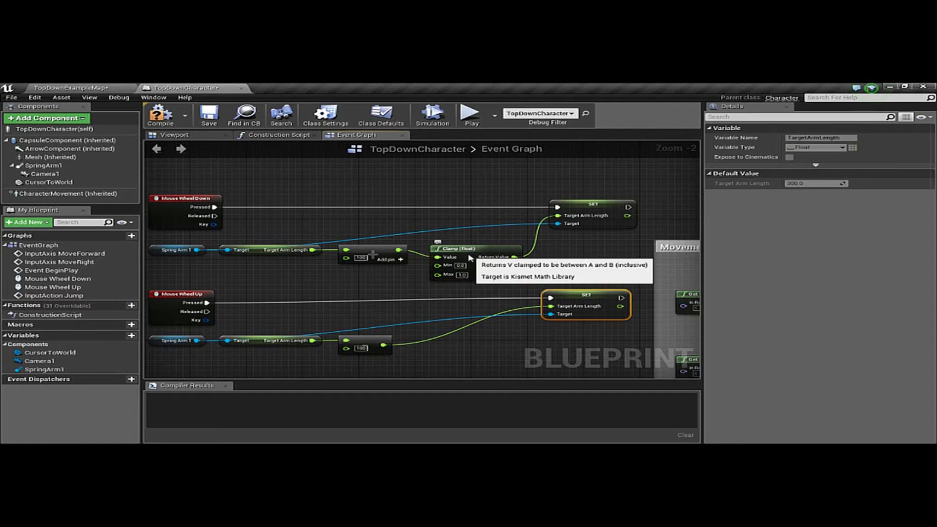
Set the Clamp node's Min to 500 and Max to 1500.
left_click(460, 265)
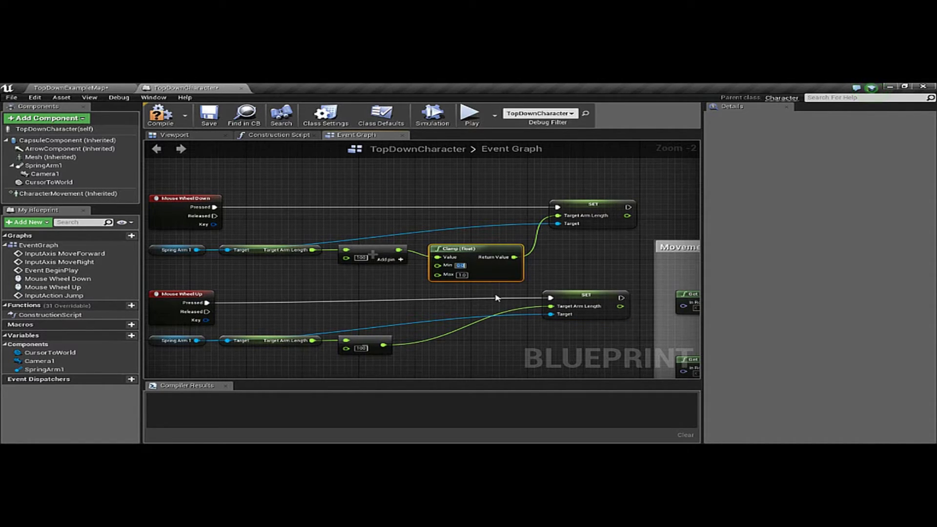
left_click_drag(438, 275, 467, 279)
left_click(471, 286)
Duplicate the Clamp and wire it between the Mouse Wheel Up subtraction result and Target Arm Length.
left_click(475, 266)
key("ctrl+c")
key("ctrl+v")
left_click_drag(527, 327, 471, 327)
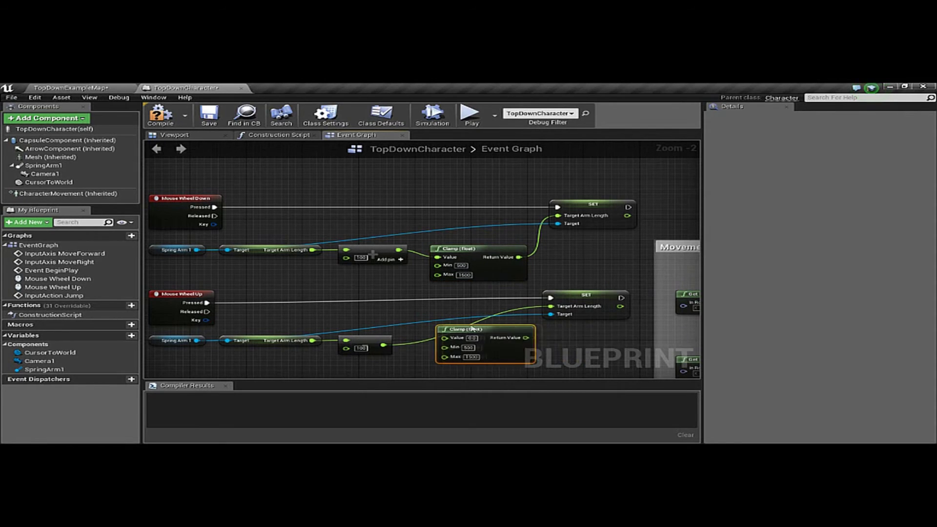
left_click_drag(384, 346, 438, 338)
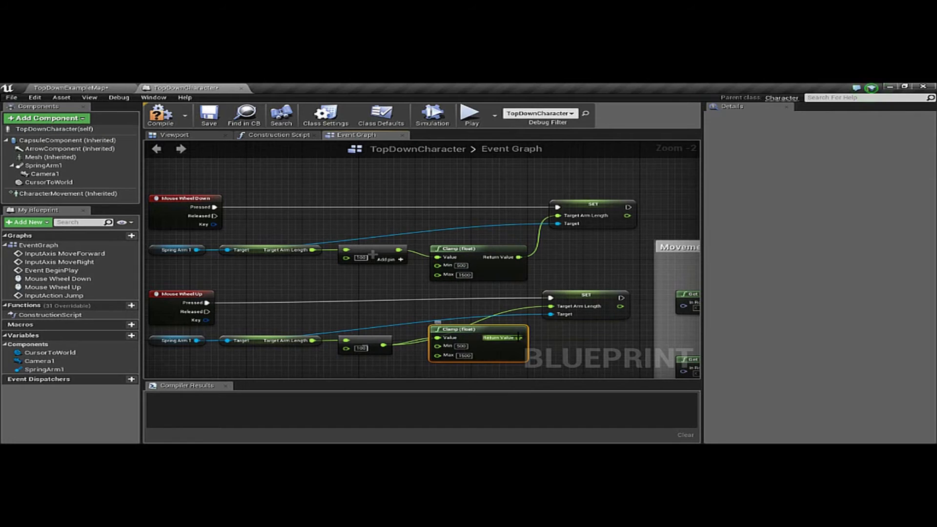
left_click_drag(518, 336, 552, 308)
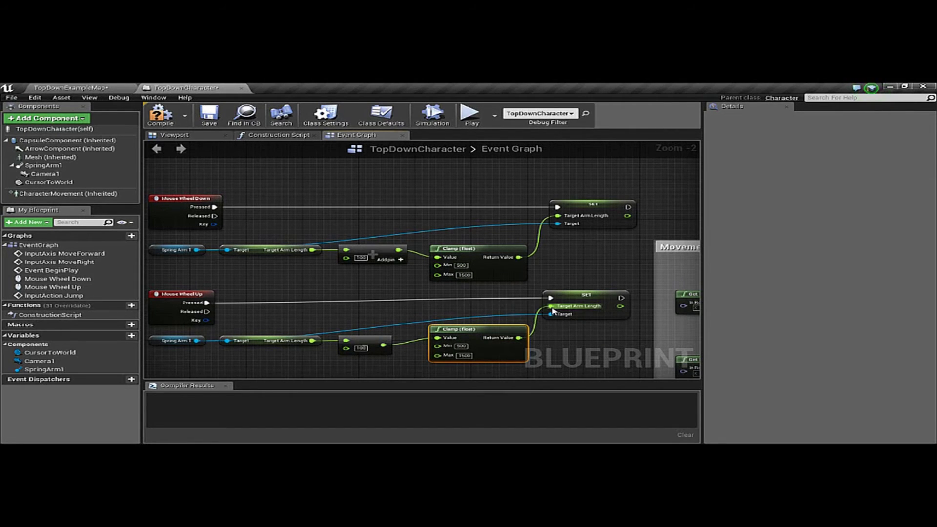
Marquee-select both mouse wheel node chains.
scroll("down", 3)
scroll("down", 3)
scroll("down", 3)
left_click_drag(306, 219, 572, 333)
Move the selected wheel node chains away from the other comment boxes.
left_click_drag(568, 293, 485, 288)
scroll("up", 3)
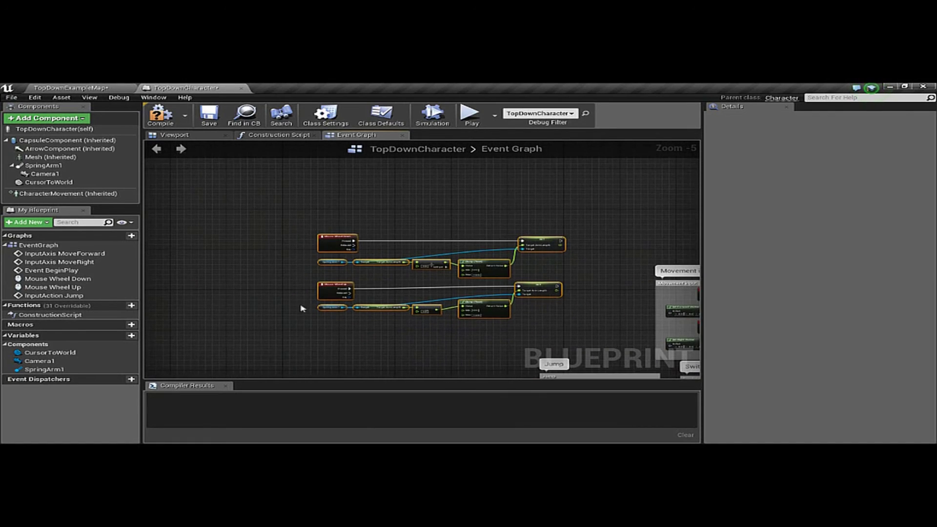
scroll("up", 3)
scroll("down", 3)
Wrap the selected nodes in a comment titled 'Zoom In & Zoom out'.
key("c")
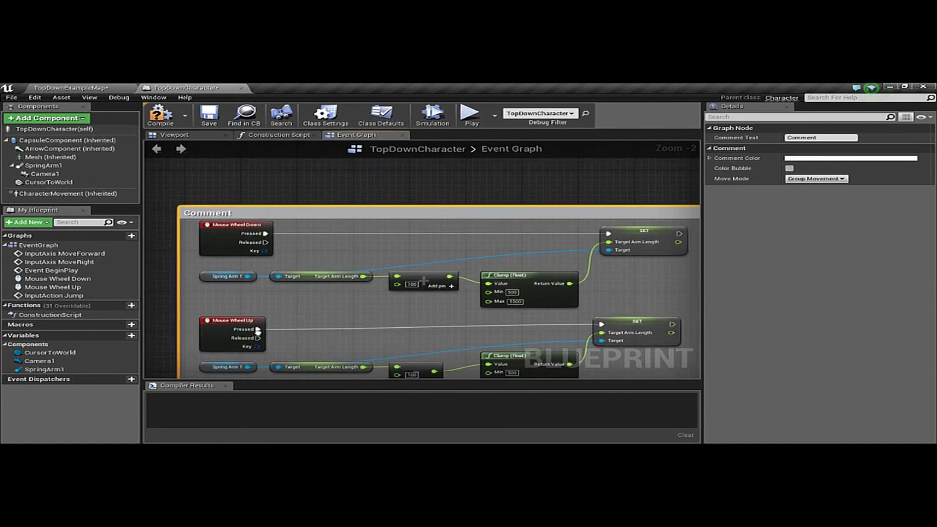
left_click_drag(259, 330, 284, 309)
double_click(234, 203)
type("Zoom In & Zoom ou")
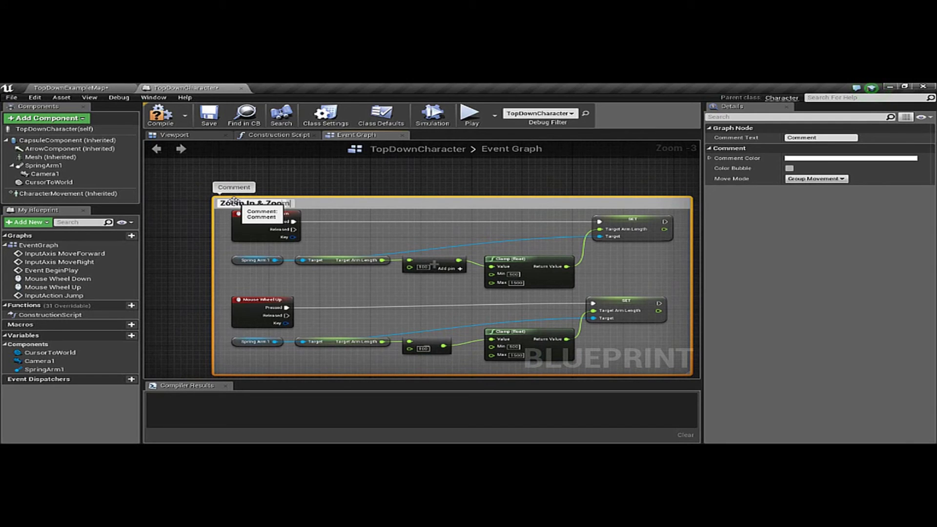
key("Return")
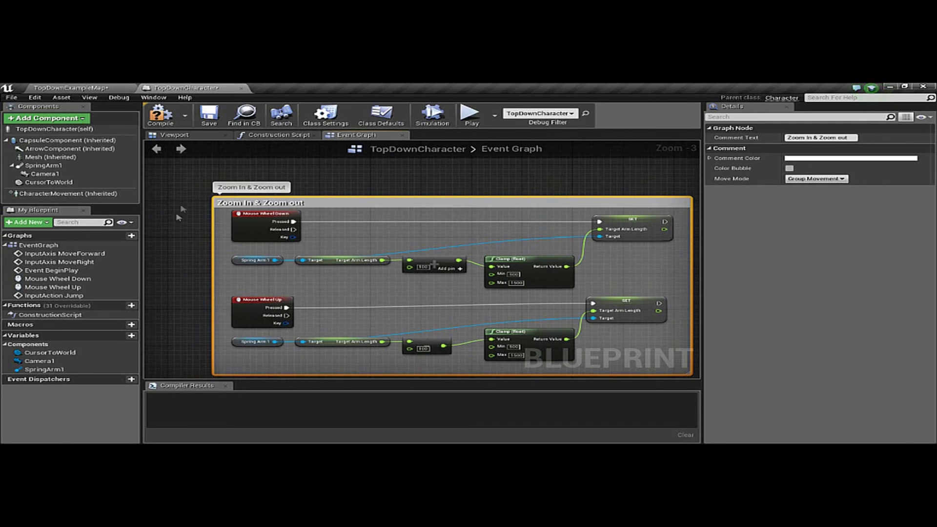
left_click(415, 181)
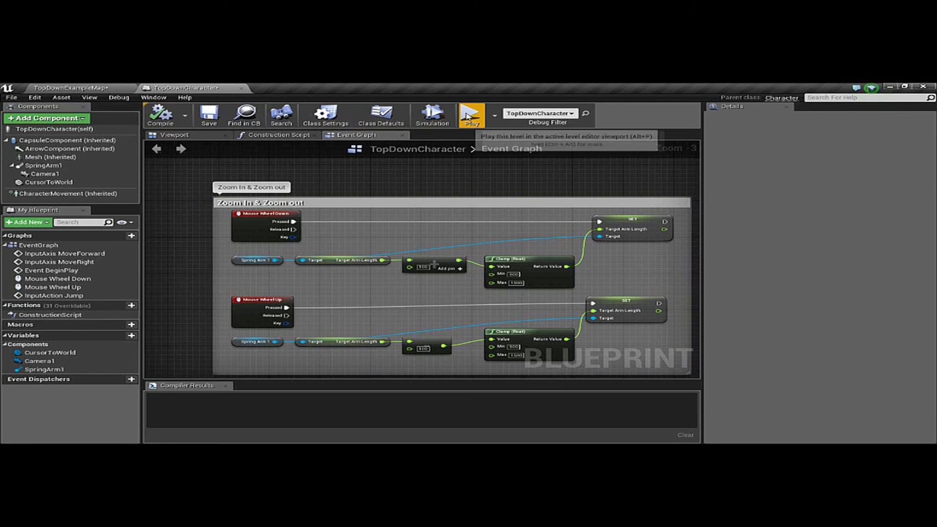
left_click(468, 122)
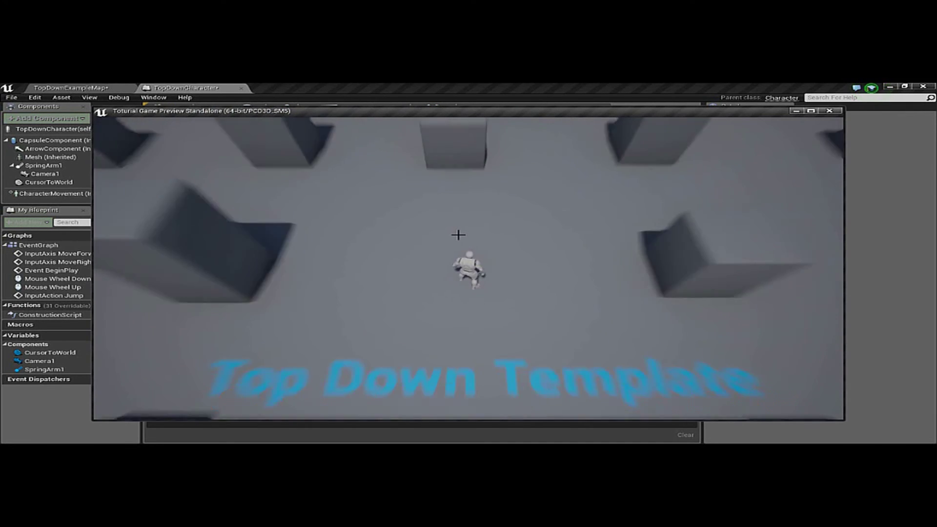
scroll("up", 3)
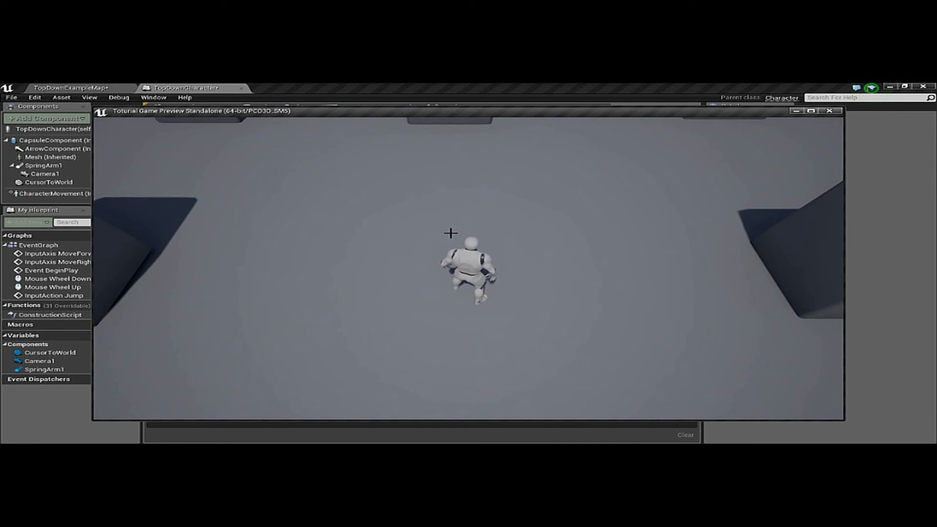
scroll("down", 3)
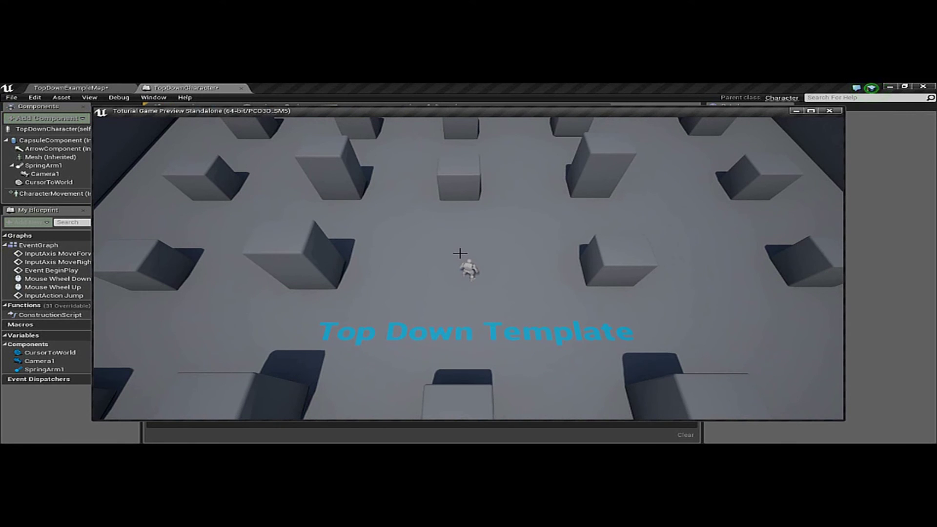
scroll("up", 3)
scroll("up", 3)
scroll("up", 3)
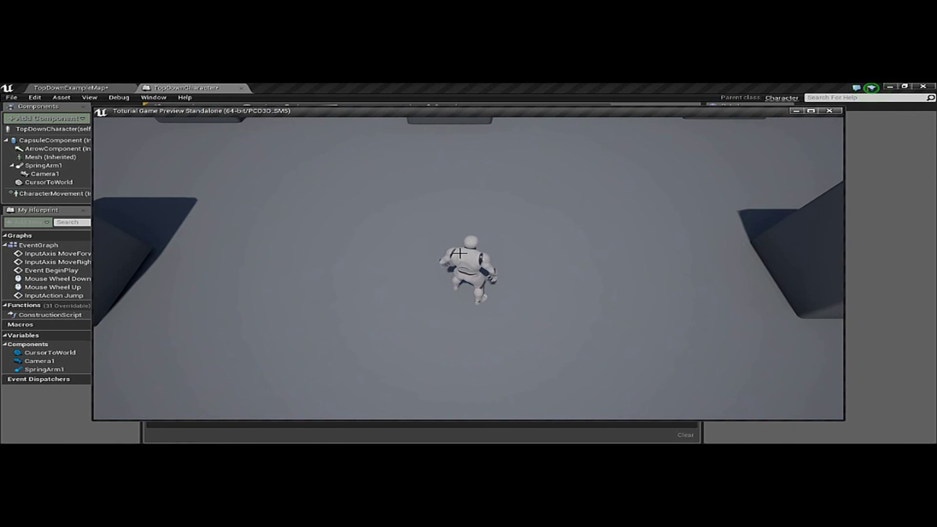
scroll("down", 3)
scroll("up", 3)
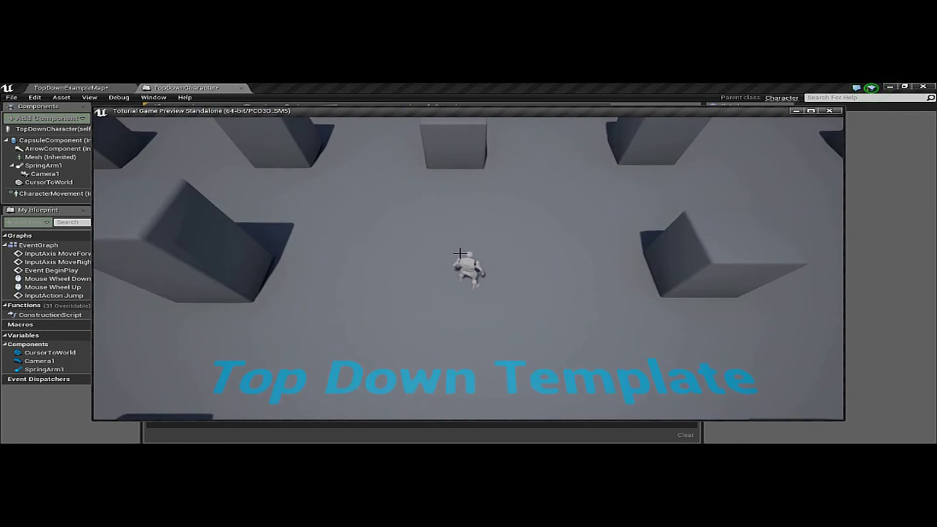
scroll("down", 3)
scroll("down", 3)
key("Escape")
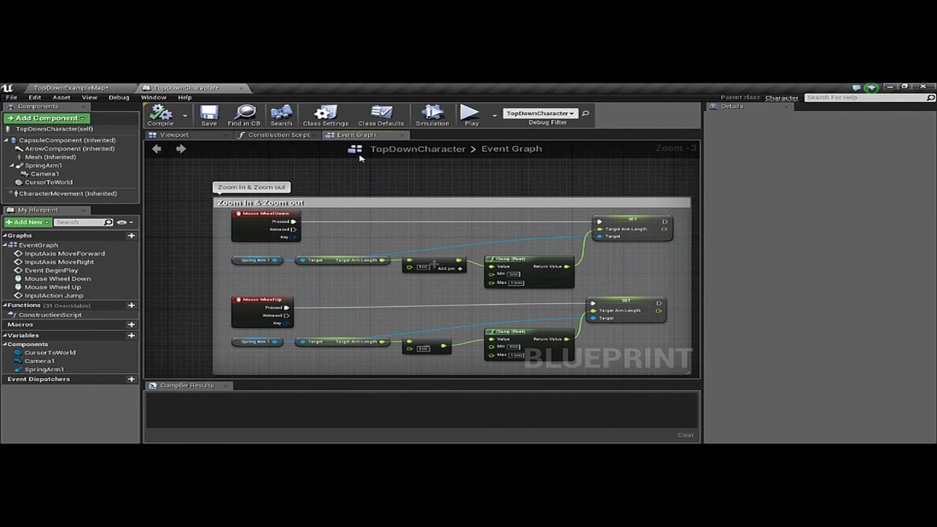